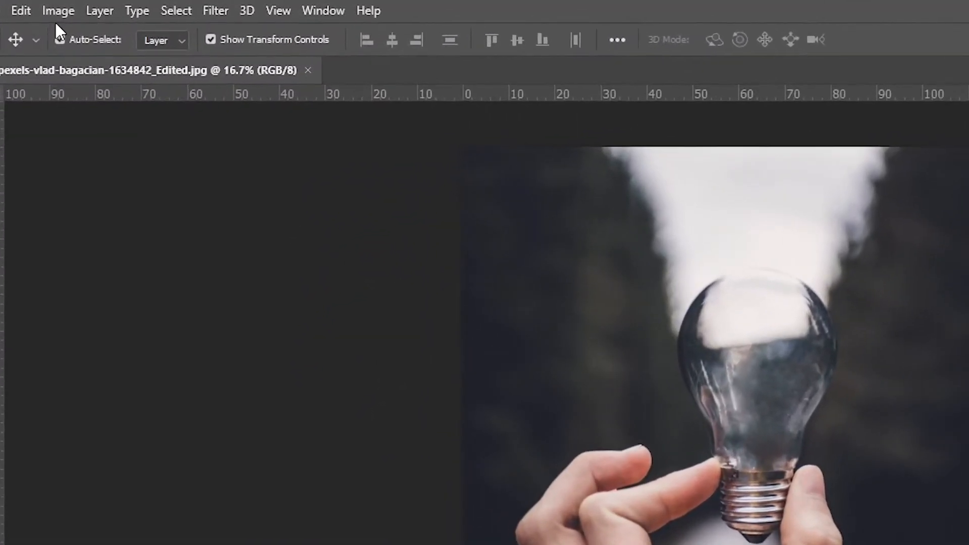
# - Rotate the whole image 180° and fit it to the window
pyautogui.click(58, 6)
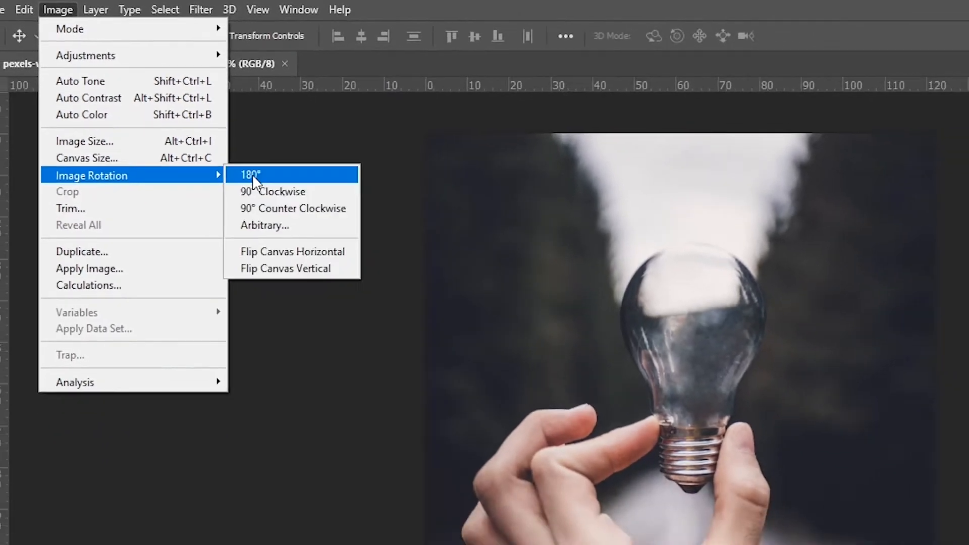
pyautogui.click(303, 173)
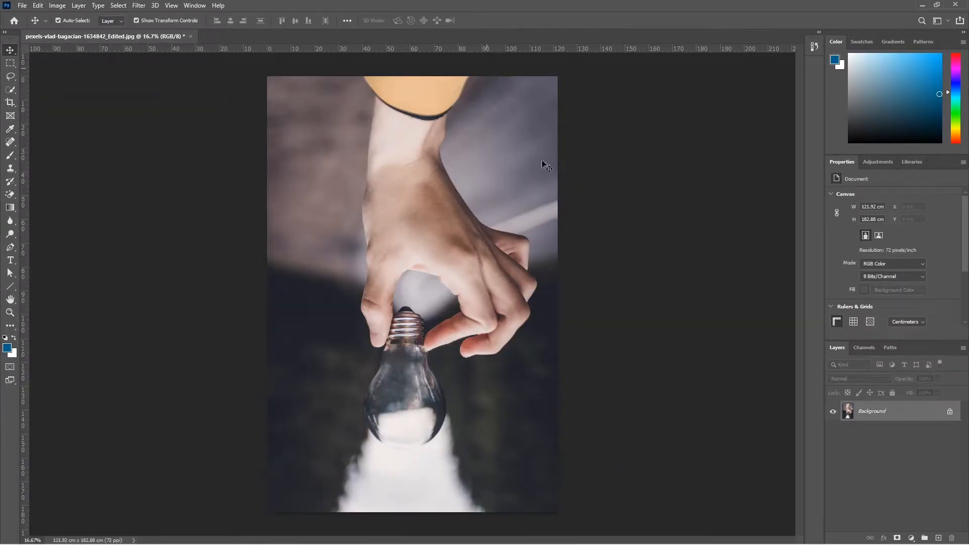
pyautogui.hotkey('ctrl', '0')
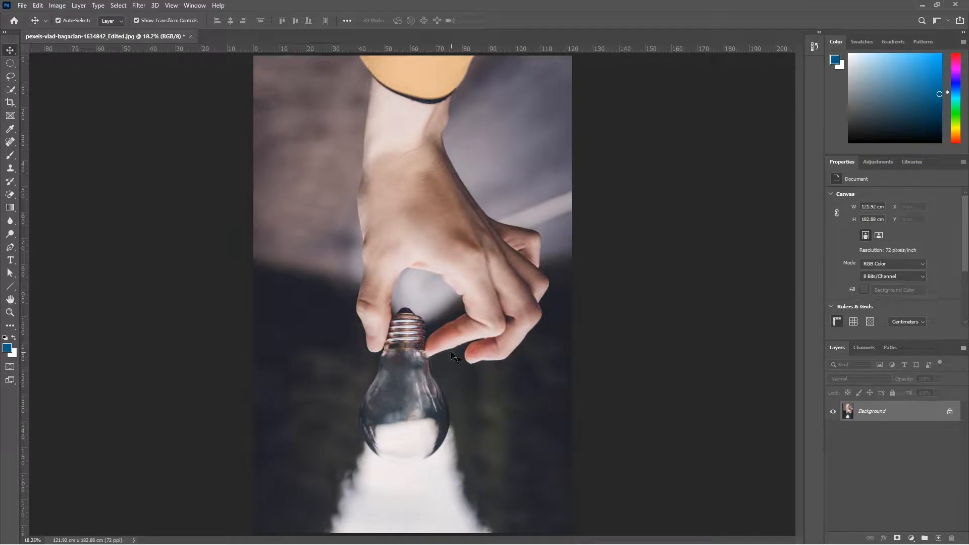
# - Select the round glass part of the bulb with a circular Elliptical Marquee selection about 35 cm across
pyautogui.scroll(4, 404, 475)
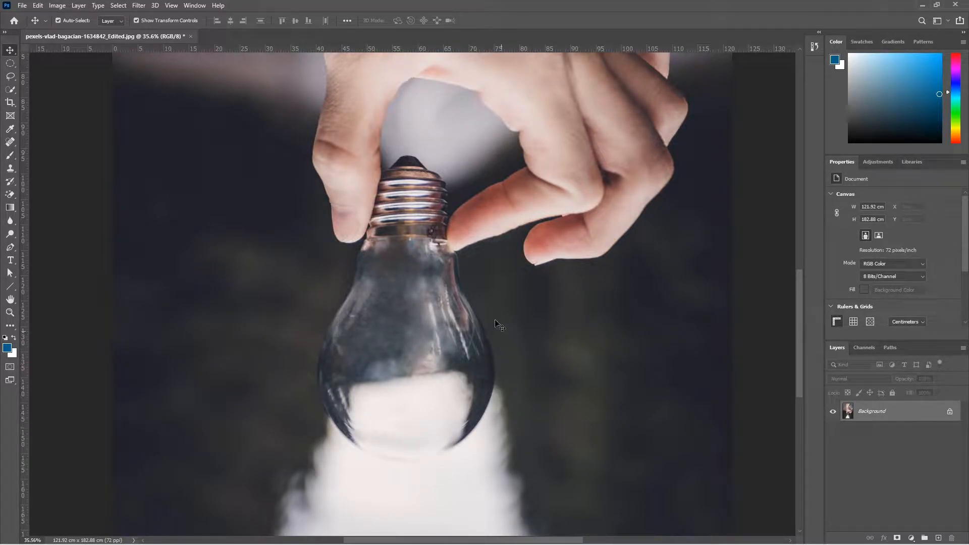
pyautogui.click(8, 65)
pyautogui.rightClick(8, 65)
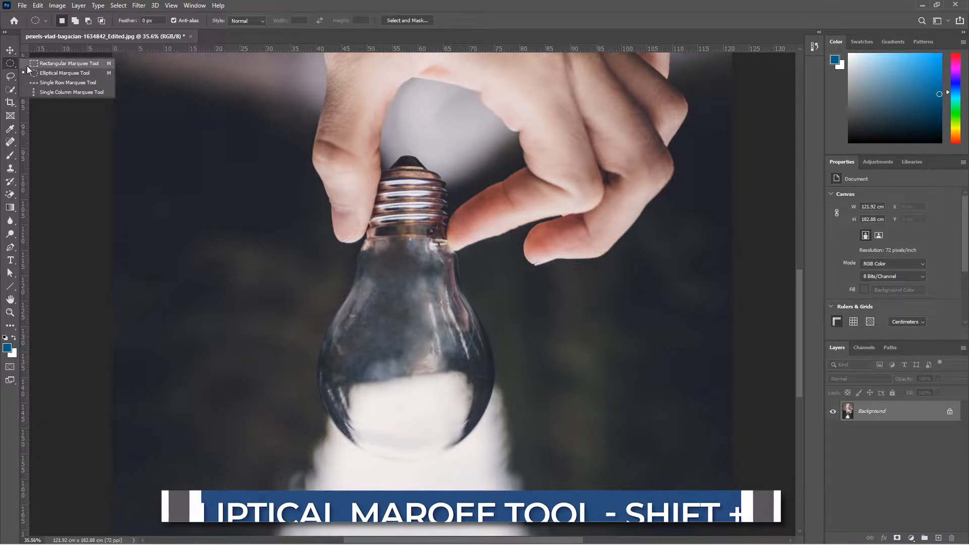
pyautogui.click(43, 74)
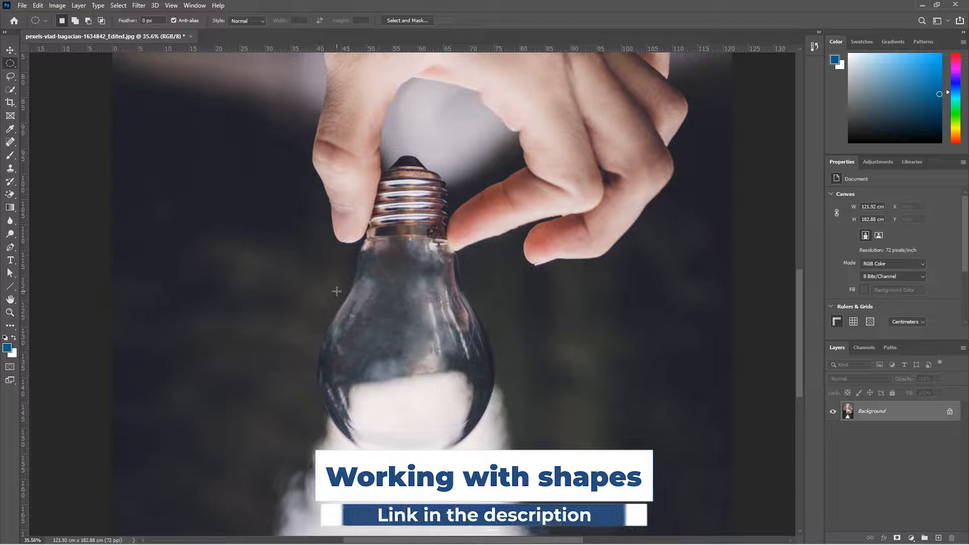
pyautogui.moveTo(330, 304); pyautogui.dragTo(497, 472)
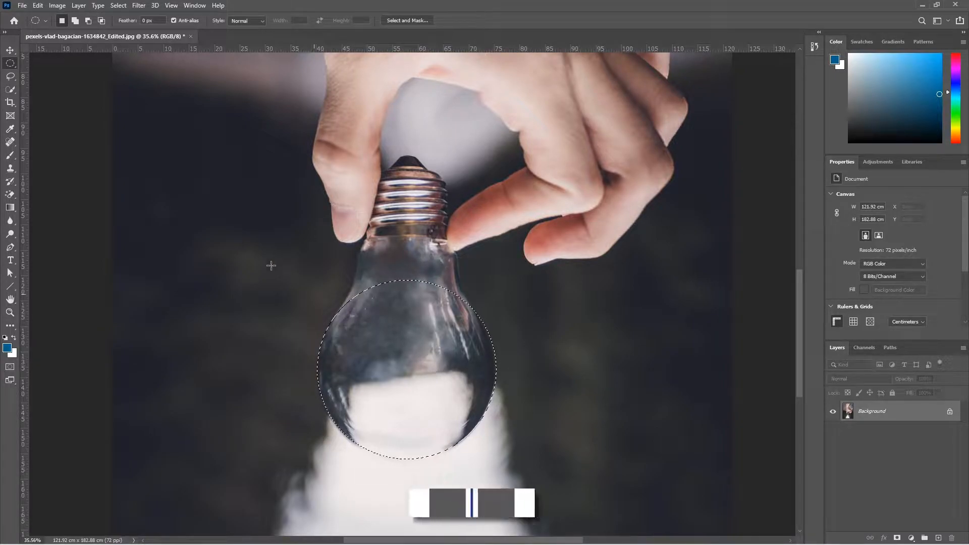
# - Trace a closed Pen tool path around the bulb's glass neck, overlapping the upper part of the circular selection
pyautogui.click(10, 246)
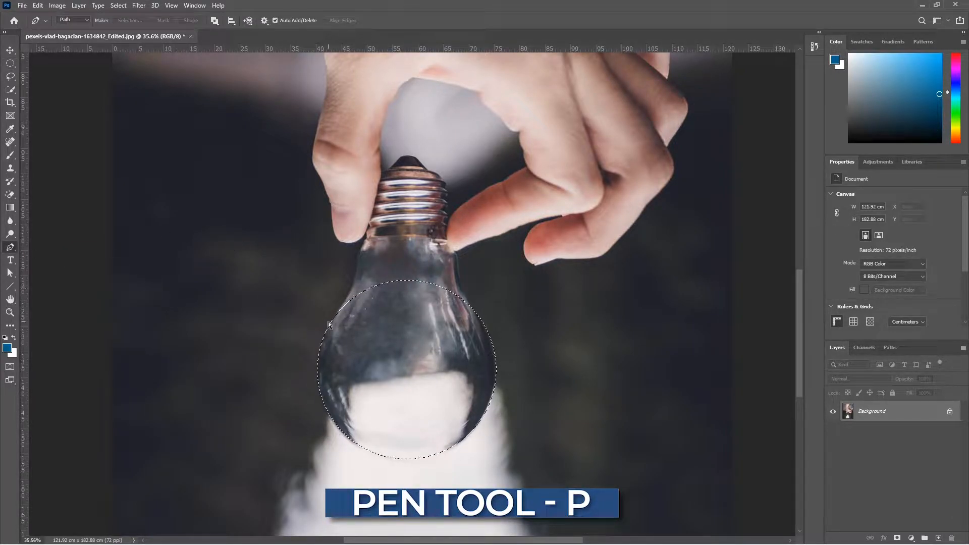
pyautogui.scroll(5, 354, 316)
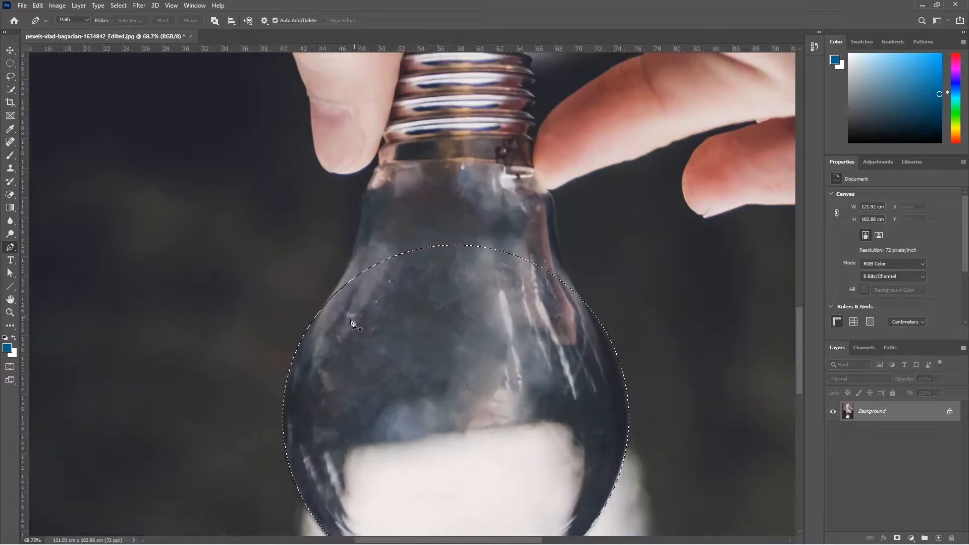
pyautogui.click(320, 313)
pyautogui.click(399, 195)
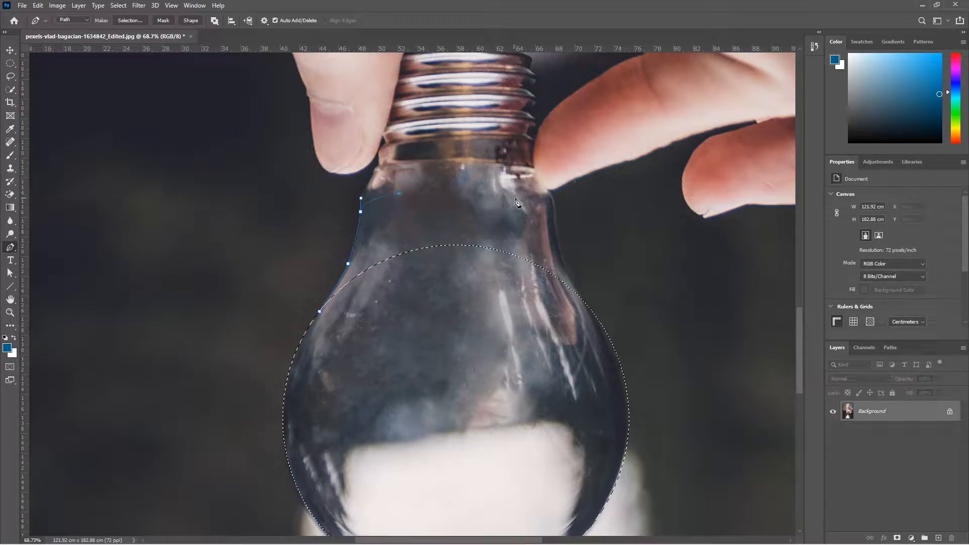
pyautogui.click(554, 204)
pyautogui.click(574, 326)
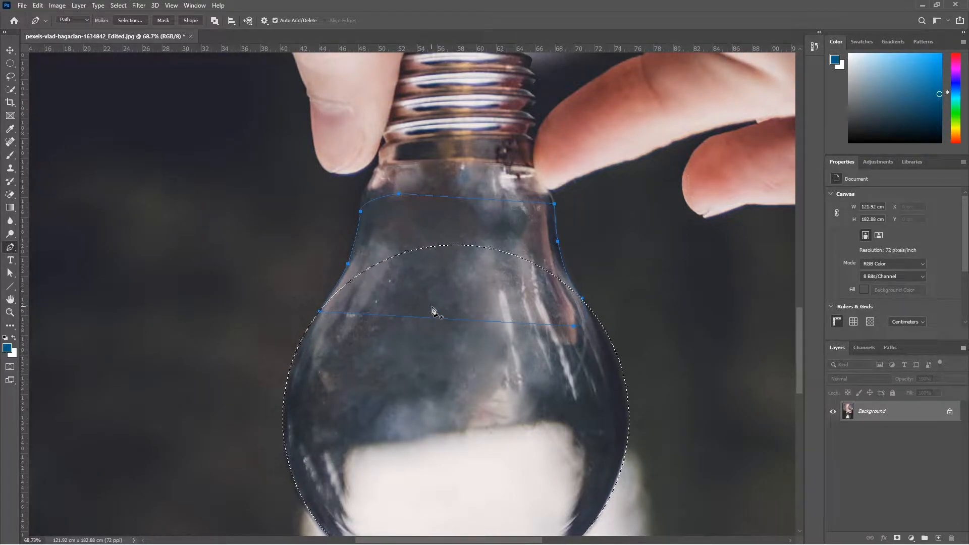
pyautogui.scroll(-1, 432, 312)
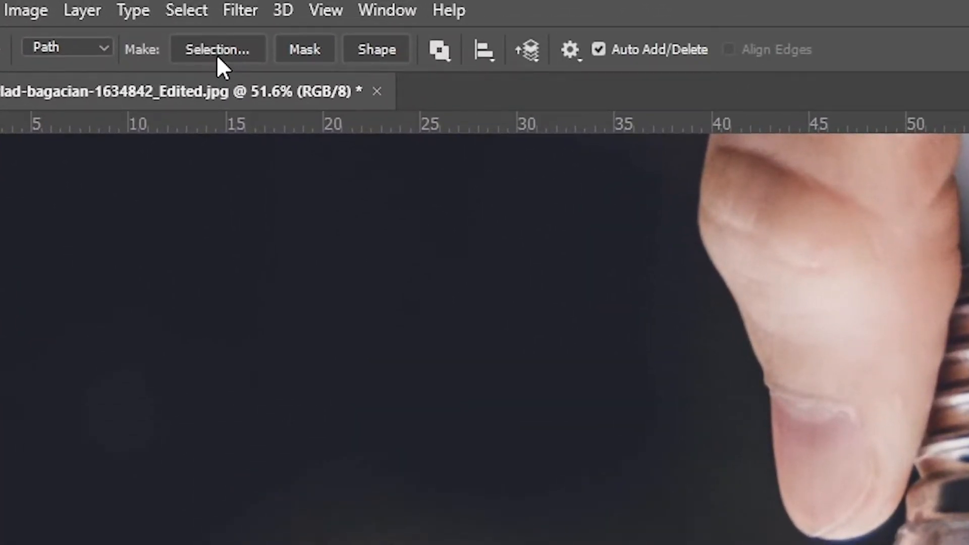
# - Convert the neck path into a selection with 0 pixels feather, using Add to Selection to join it with the circle
pyautogui.click(218, 56)
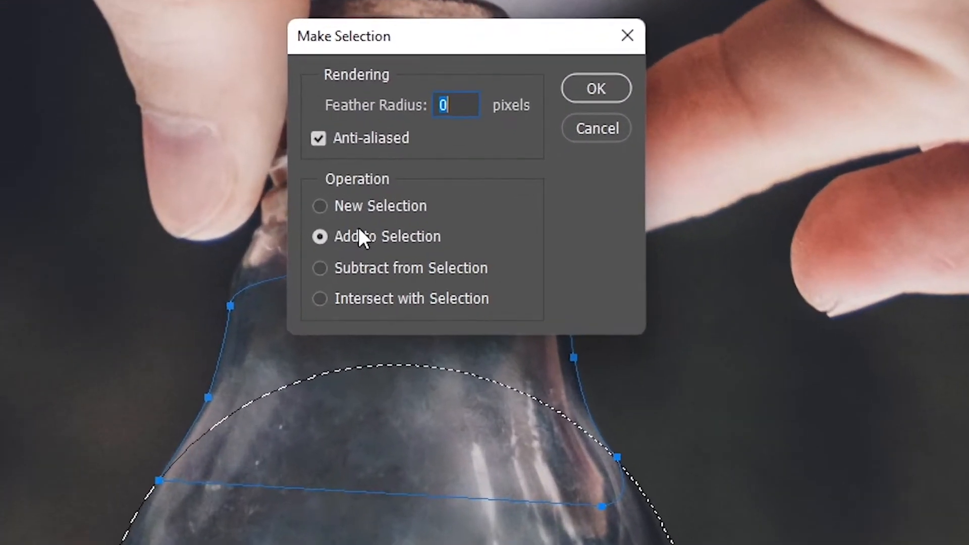
pyautogui.click(343, 207)
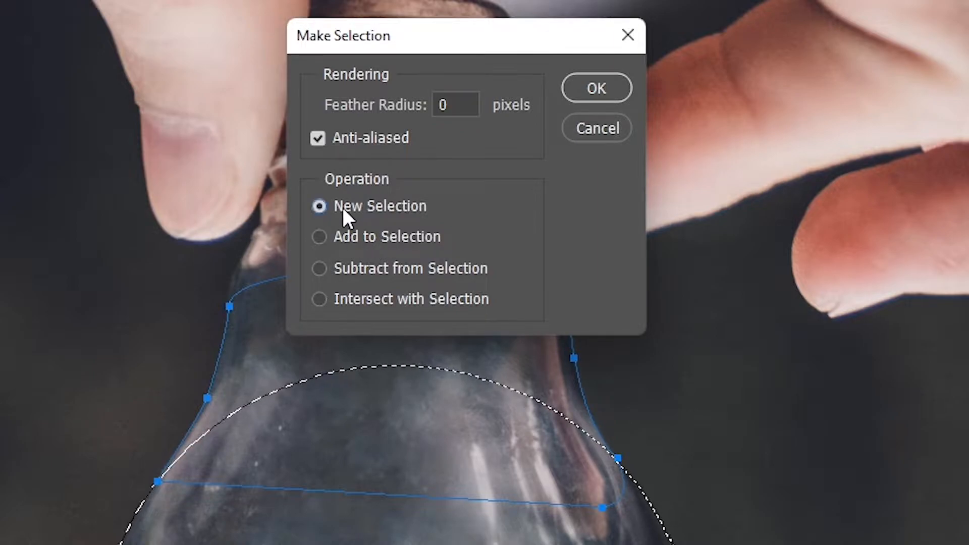
pyautogui.click(340, 236)
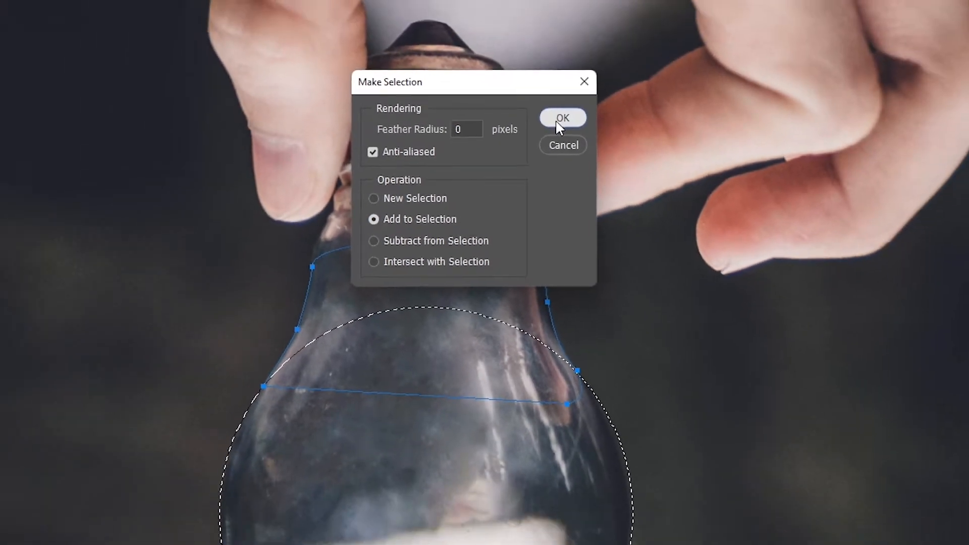
pyautogui.click(592, 92)
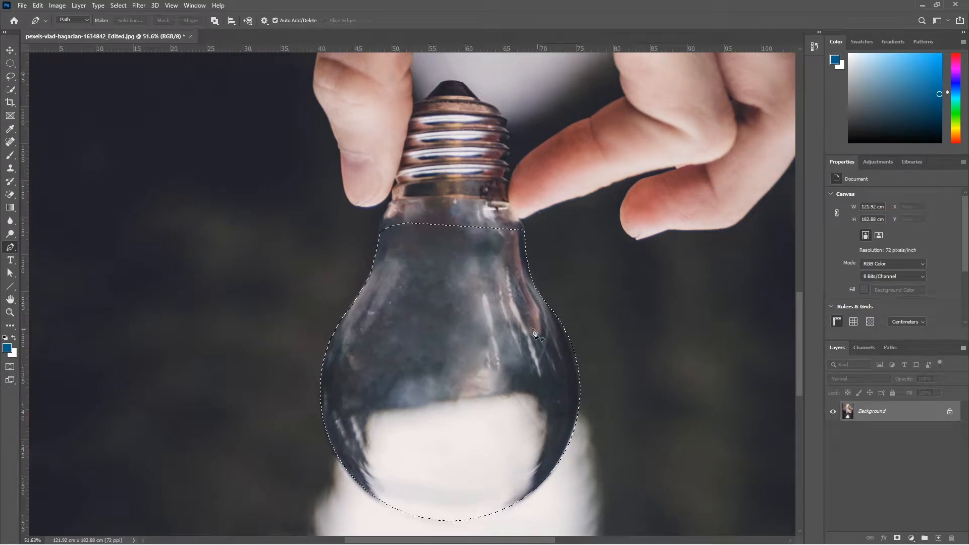
pyautogui.scroll(-1, 433, 289)
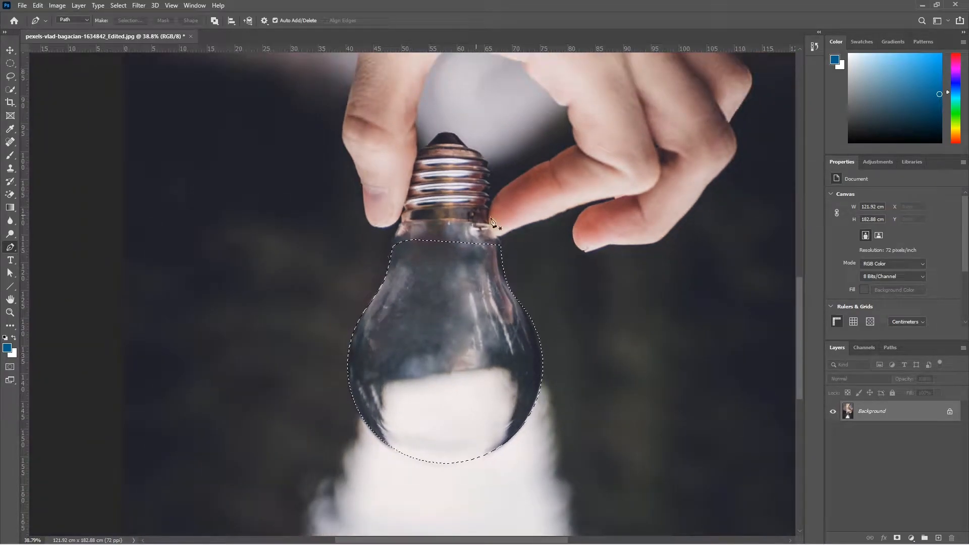
# - Copy the selected bulb glass to a new layer, check it with the Background hidden, and name it "selection for water"
pyautogui.hotkey('ctrl', 'j')
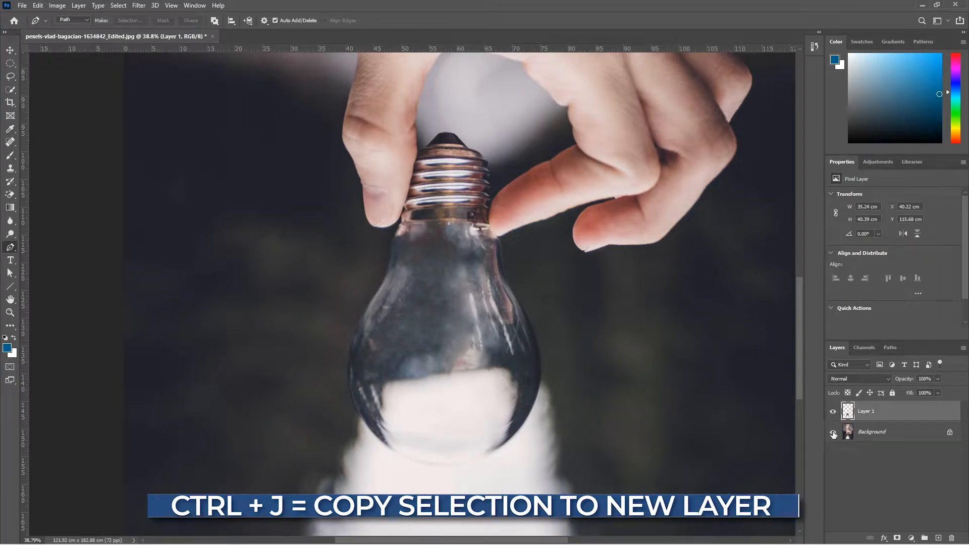
pyautogui.click(833, 434)
pyautogui.click(834, 433)
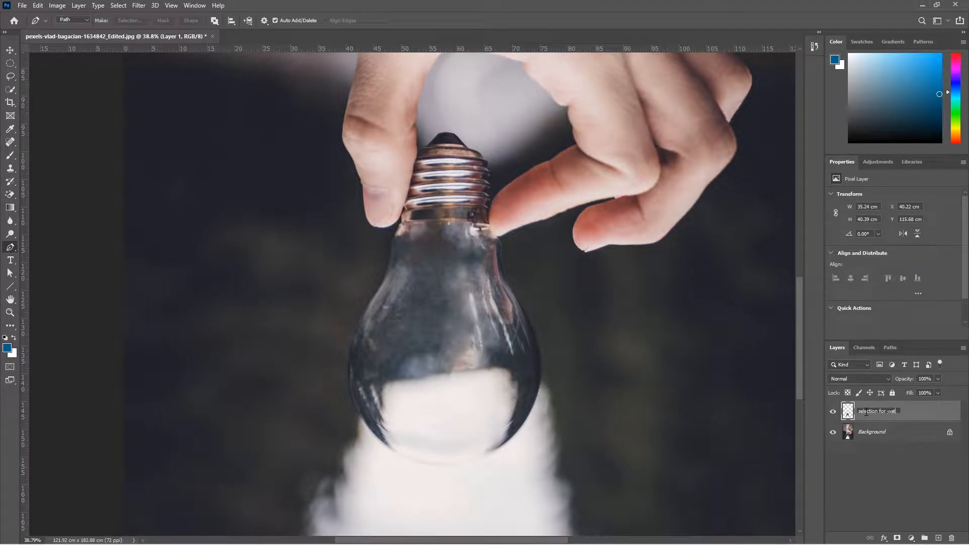
pyautogui.press('Return')
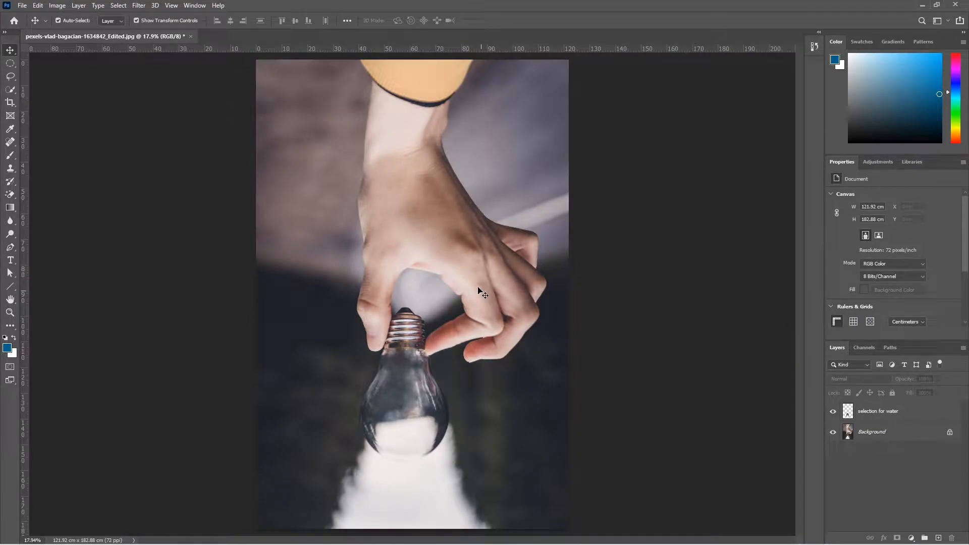
pyautogui.click(23, 6)
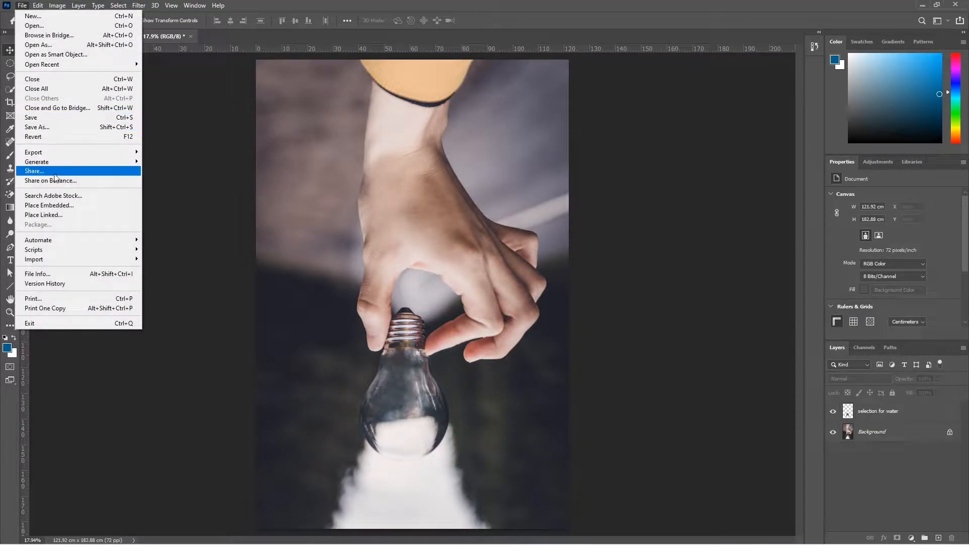
pyautogui.click(55, 205)
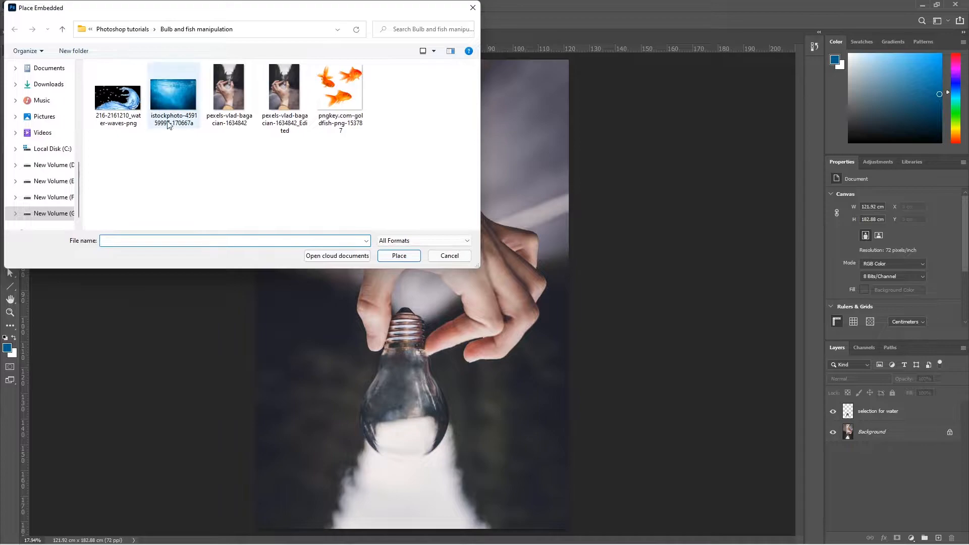
pyautogui.click(170, 101)
pyautogui.click(392, 258)
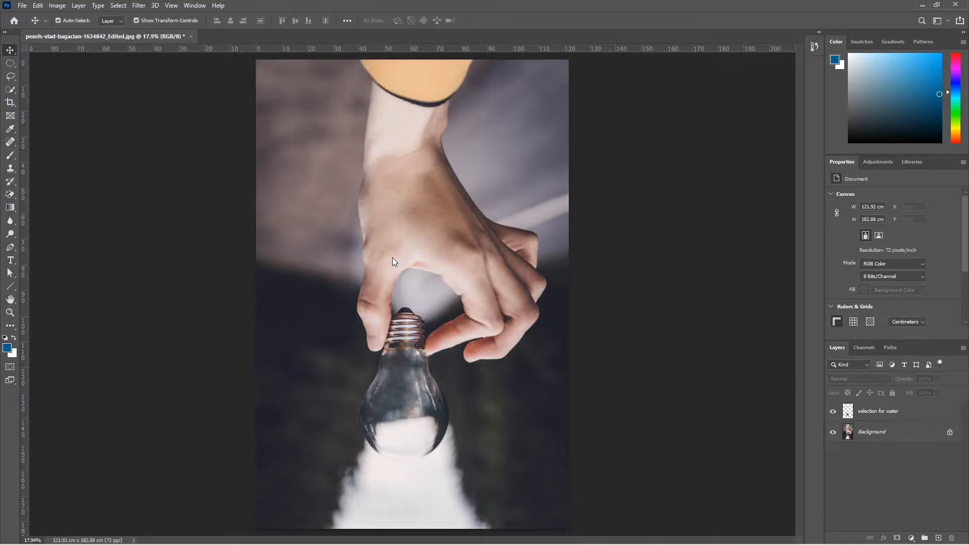
# - Enlarge the placed underwater picture to about 73 × 49 cm and position it centred over the bulb
pyautogui.scroll(4, 417, 298)
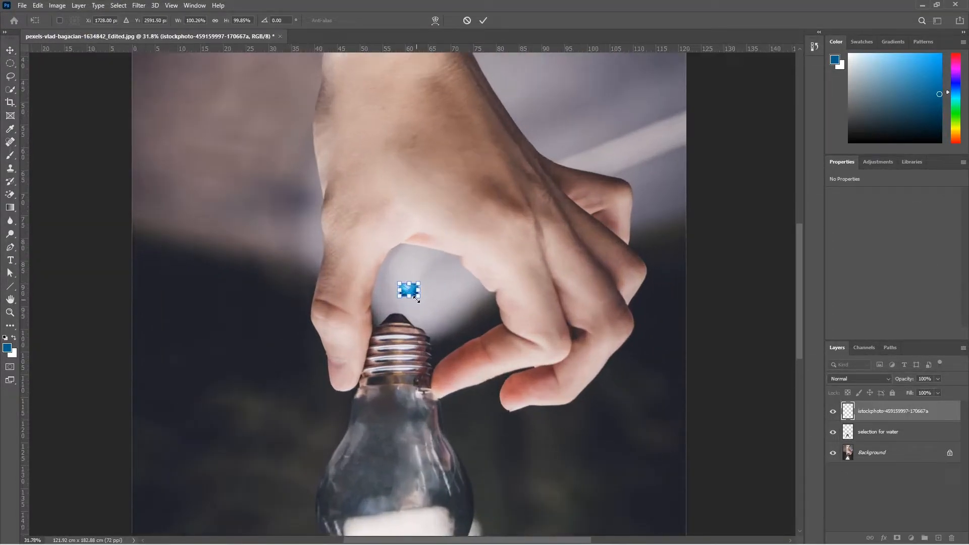
pyautogui.moveTo(417, 295); pyautogui.dragTo(732, 504)
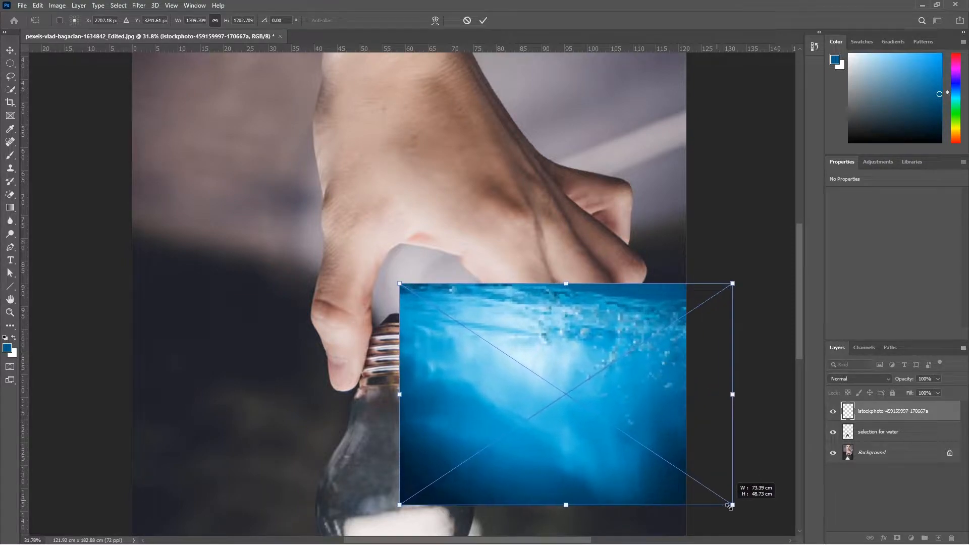
pyautogui.scroll(-6, 594, 421)
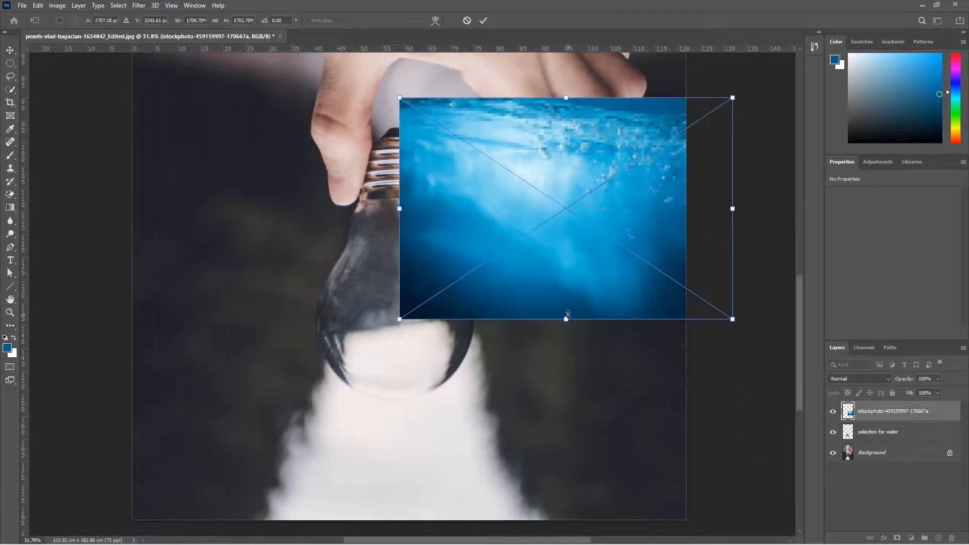
pyautogui.moveTo(589, 232); pyautogui.dragTo(400, 299)
pyautogui.scroll(-5, 401, 298)
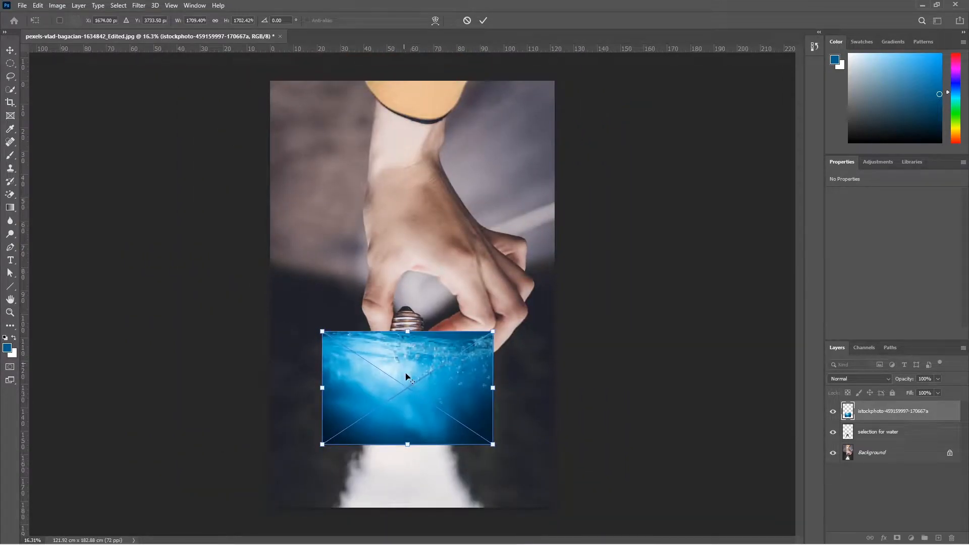
pyautogui.scroll(5, 405, 368)
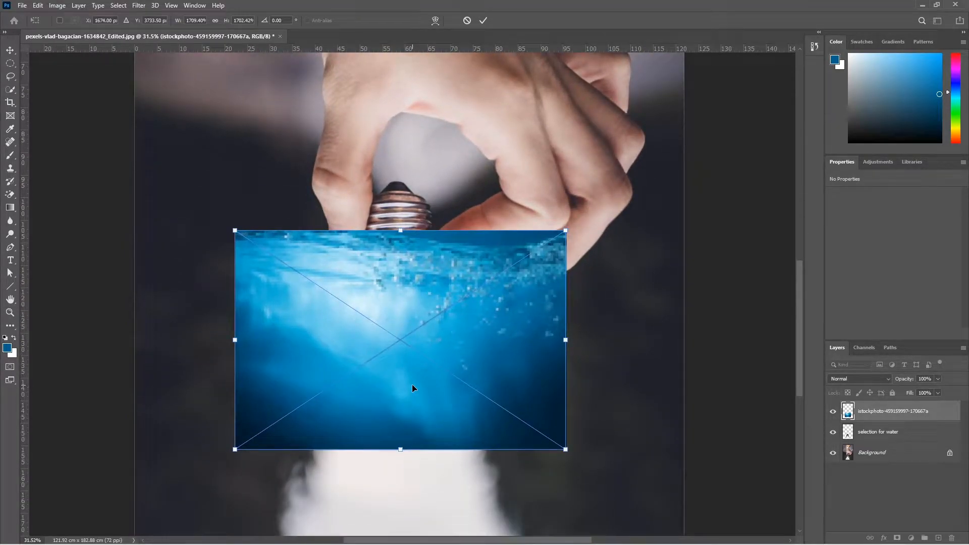
pyautogui.press('Return')
# - Scale the underwater picture down to about 37 × 24 cm and position it over the round part of the bulb
pyautogui.moveTo(412, 388); pyautogui.dragTo(469, 388)
pyautogui.hotkey('ctrl', 't')
pyautogui.moveTo(627, 493); pyautogui.dragTo(466, 388)
pyautogui.moveTo(426, 349); pyautogui.dragTo(453, 380)
pyautogui.moveTo(492, 417); pyautogui.dragTo(465, 400)
pyautogui.moveTo(395, 401); pyautogui.dragTo(397, 416)
pyautogui.moveTo(402, 392); pyautogui.dragTo(399, 390)
pyautogui.press('Return')
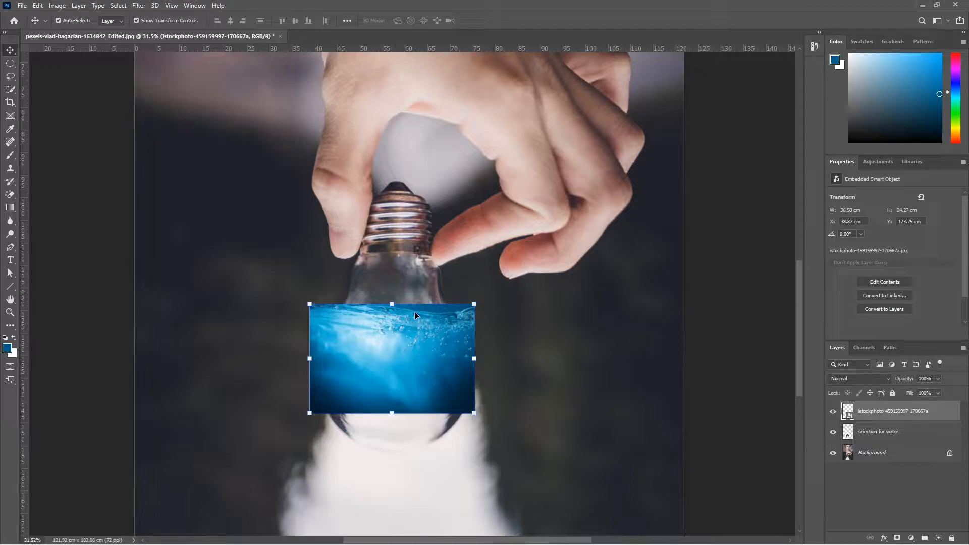
pyautogui.scroll(6, 447, 307)
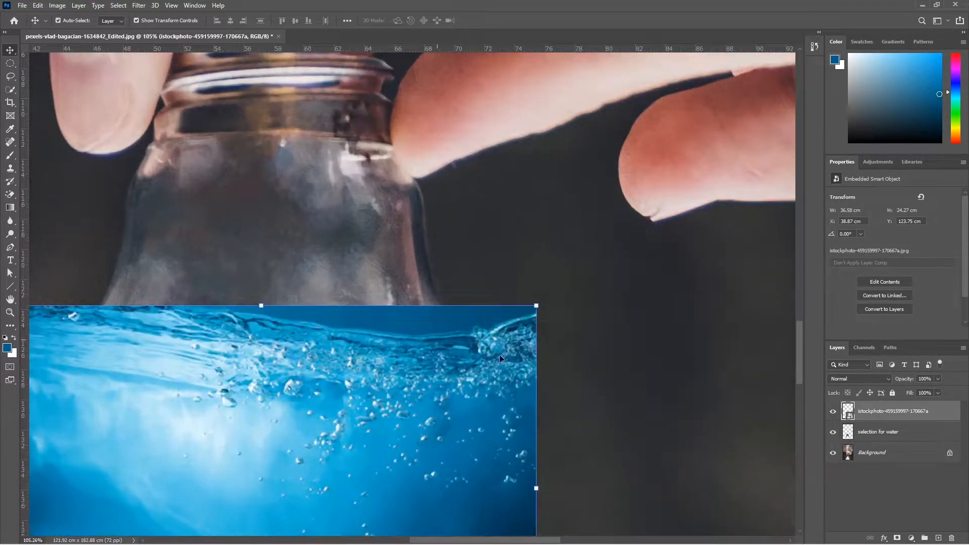
pyautogui.moveTo(576, 374); pyautogui.dragTo(616, 387)
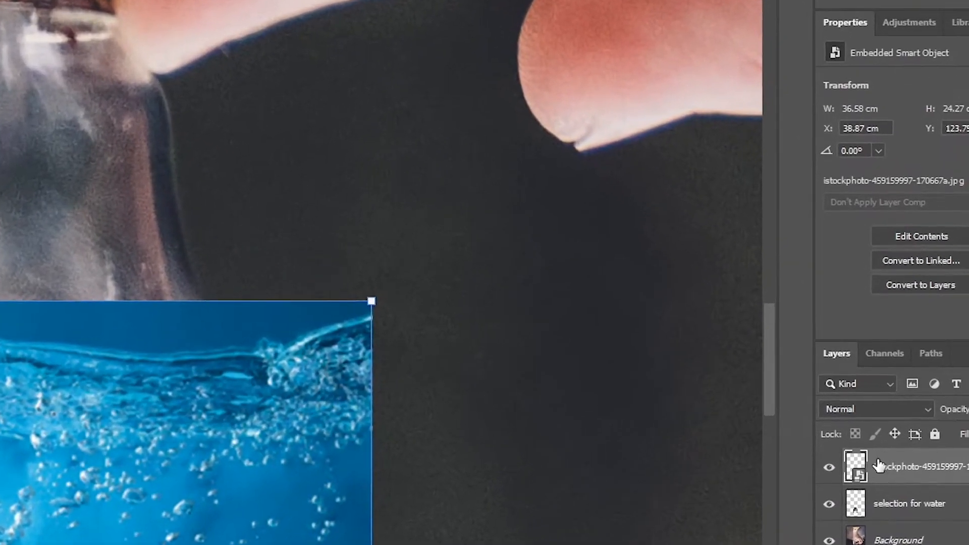
pyautogui.rightClick(868, 411)
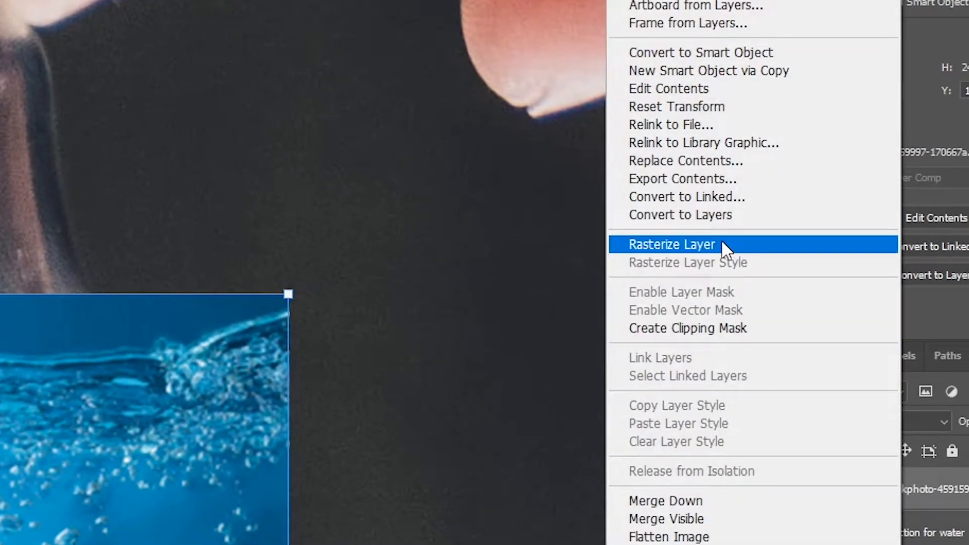
pyautogui.click(722, 244)
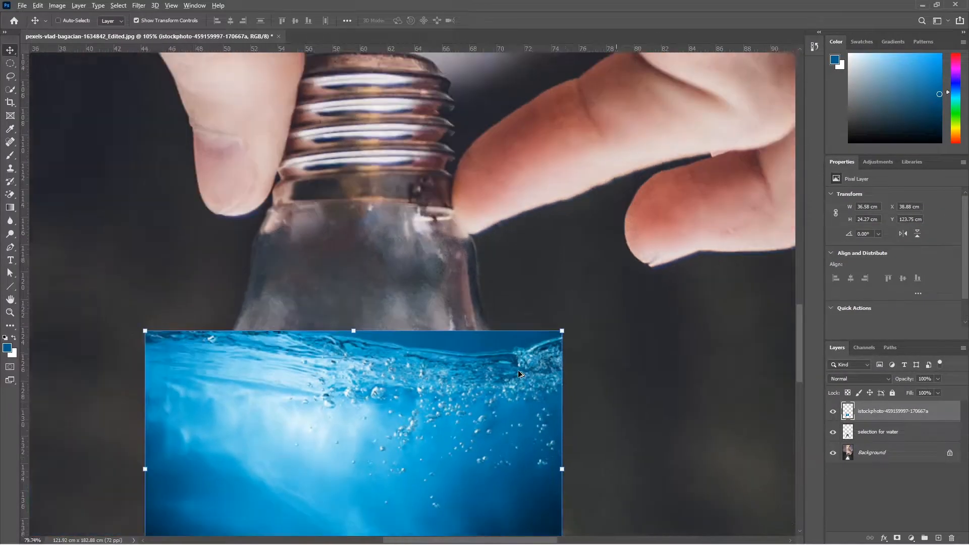
# - Trace a closed Pen path around the strip above the wavy water surface and convert it to a selection
pyautogui.scroll(3, 368, 345)
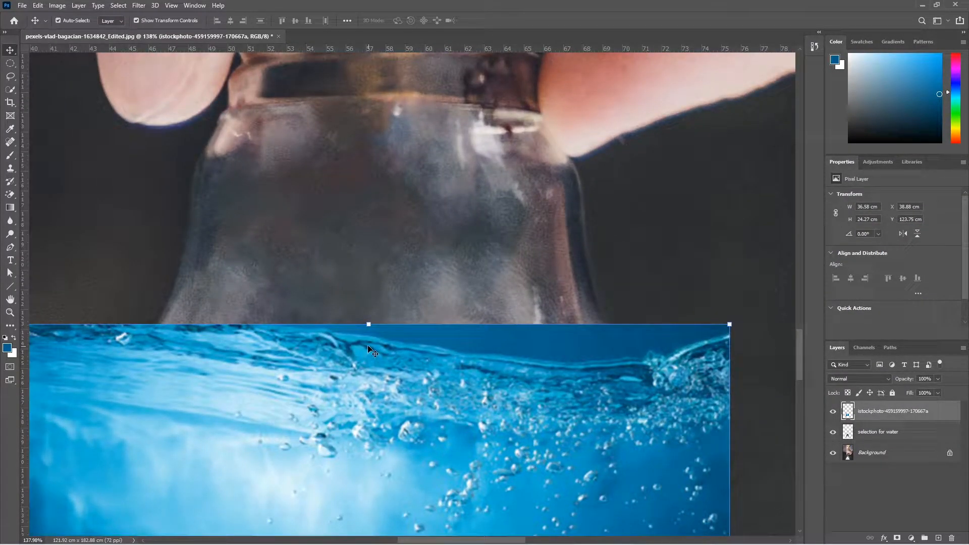
pyautogui.press('p')
pyautogui.click(272, 321)
pyautogui.scroll(4, 297, 335)
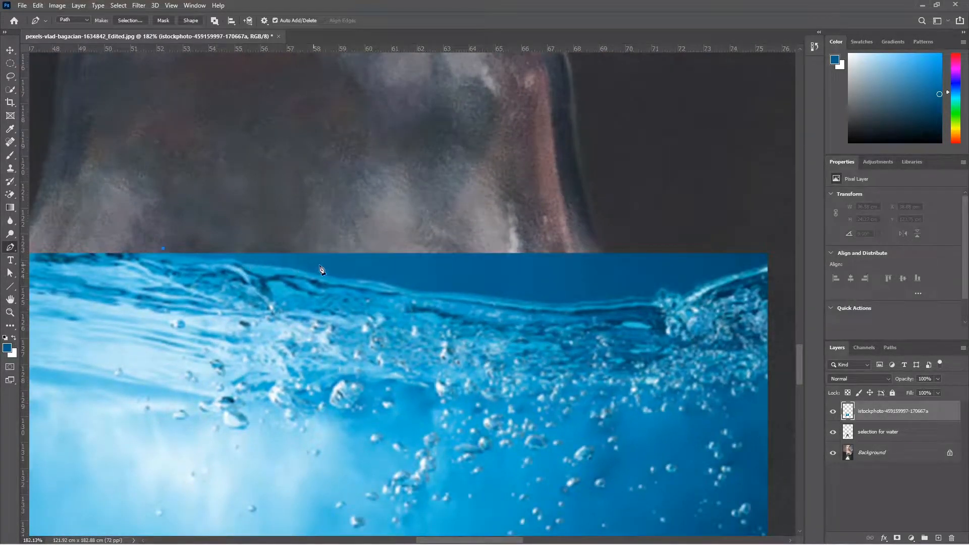
pyautogui.moveTo(237, 263); pyautogui.dragTo(276, 268)
pyautogui.moveTo(513, 296); pyautogui.dragTo(522, 298)
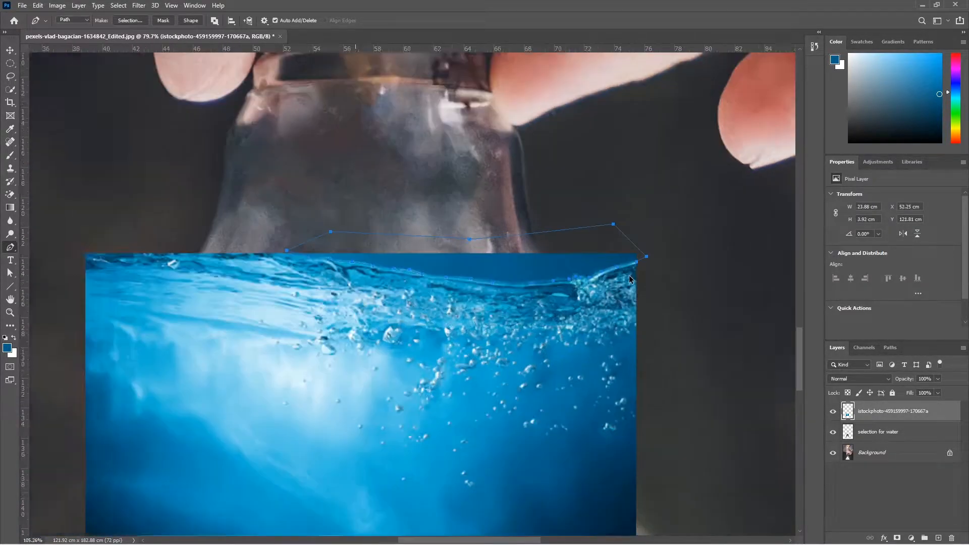
pyautogui.hotkey('ctrl', 'Return')
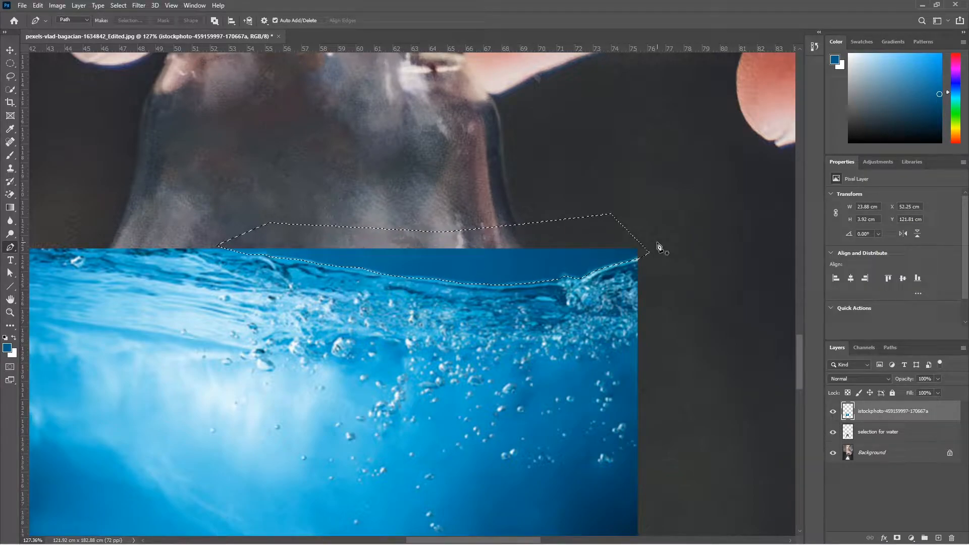
# - Try deleting the unfeathered selected strip above the water surface, inspect the cut edge, and undo the deletion
pyautogui.press('Delete')
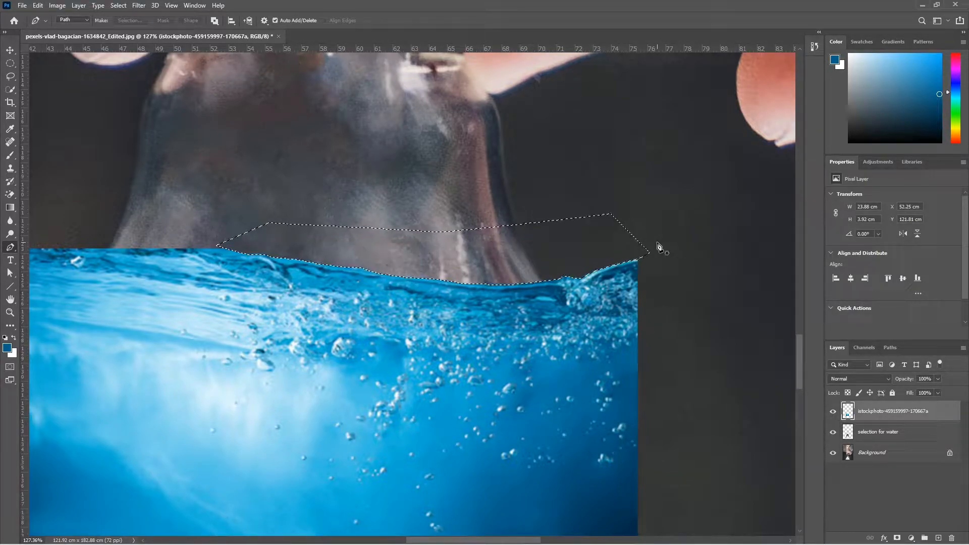
pyautogui.scroll(5, 468, 265)
pyautogui.hotkey('ctrl', 'd')
pyautogui.scroll(-4, 440, 294)
pyautogui.scroll(-2, 437, 287)
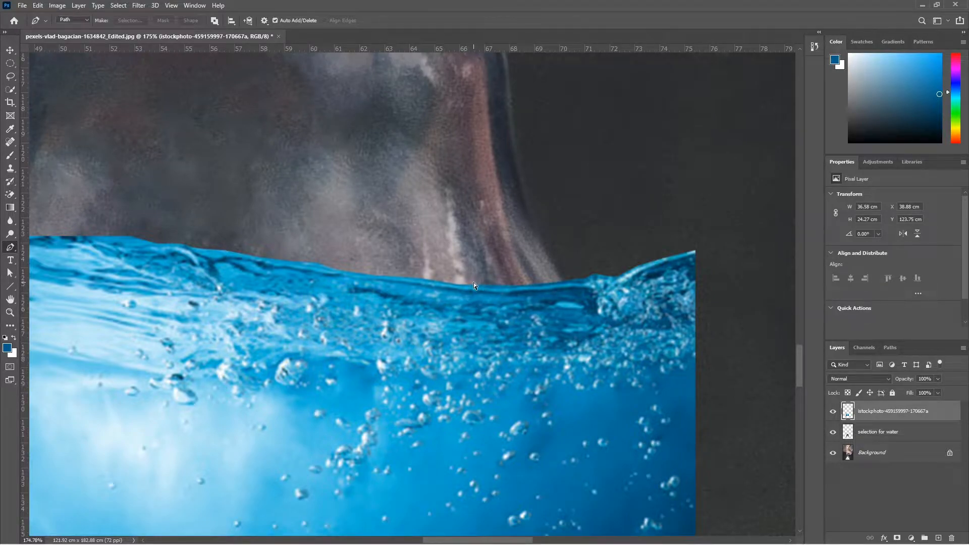
pyautogui.scroll(-2, 474, 286)
pyautogui.hotkey('ctrl', 'shift', 'd')
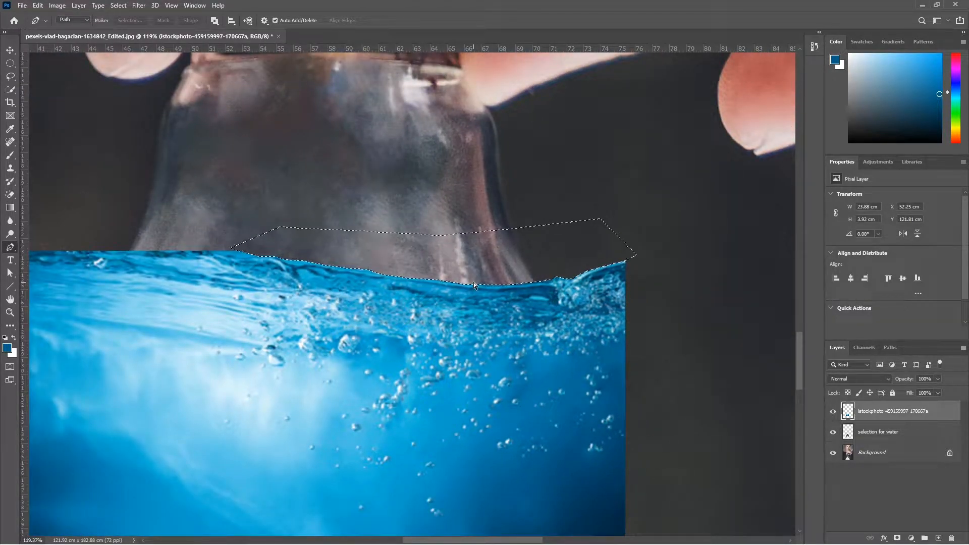
pyautogui.hotkey('ctrl', 'z')
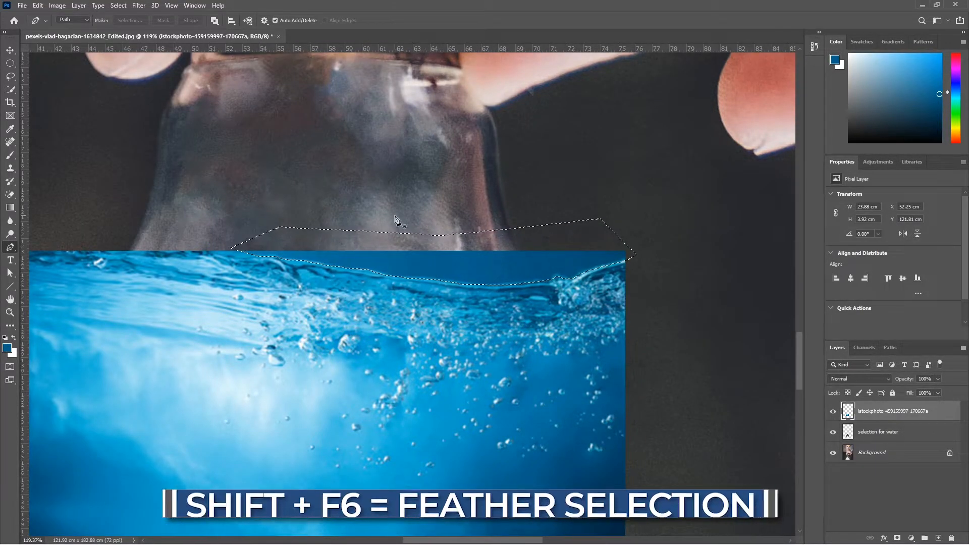
# - Feather the selection above the water surface with a radius of 3 pixels
pyautogui.hotkey('shift', 'F6')
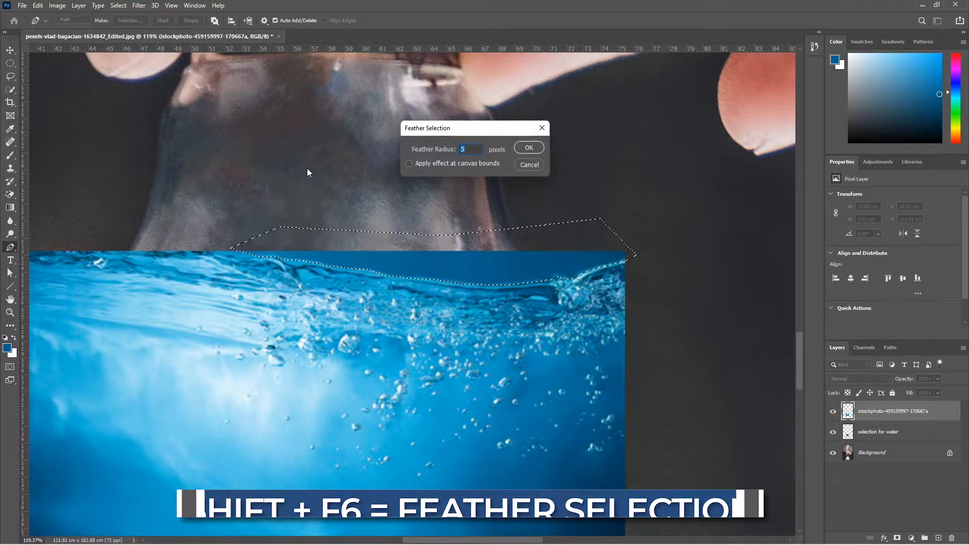
pyautogui.press('Return')
pyautogui.click(118, 5)
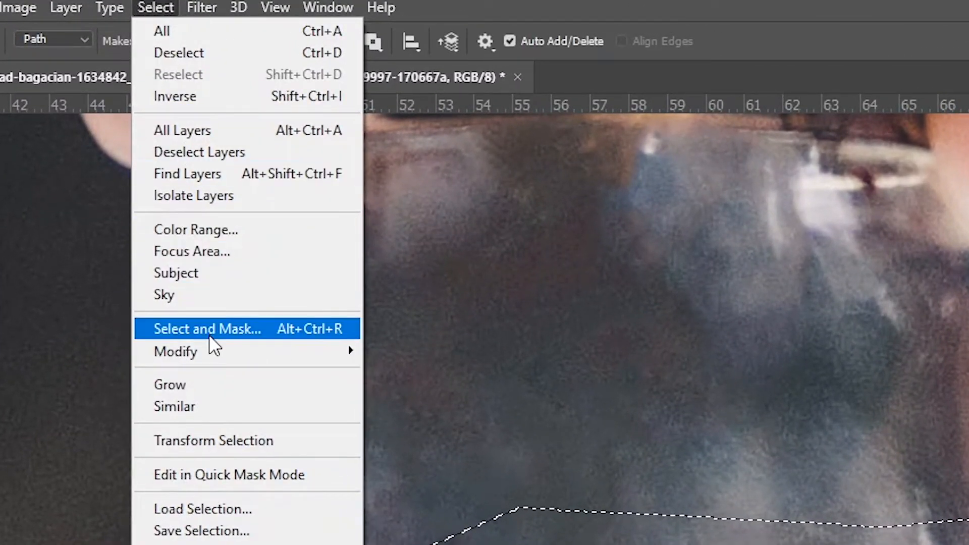
pyautogui.moveTo(210, 353)
pyautogui.click(416, 440)
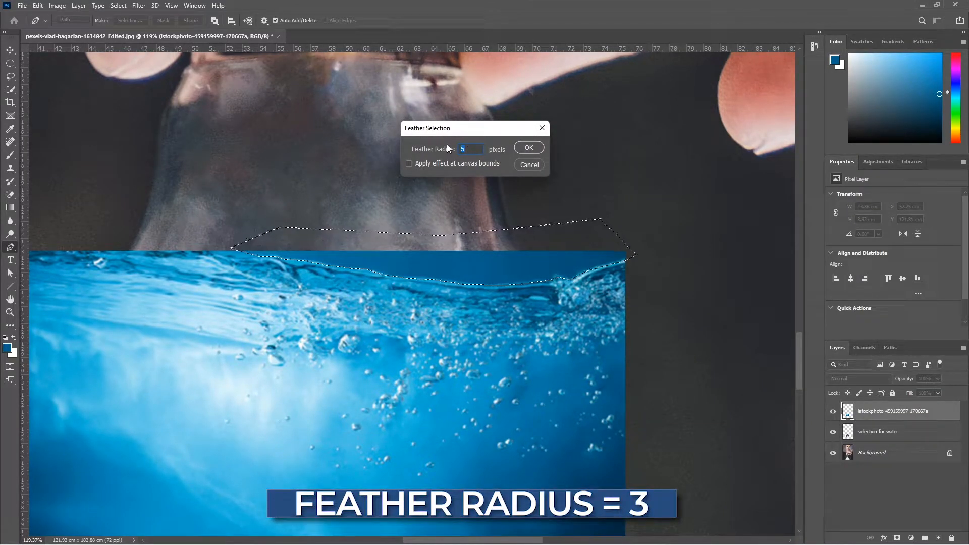
pyautogui.write('3')
pyautogui.press('Return')
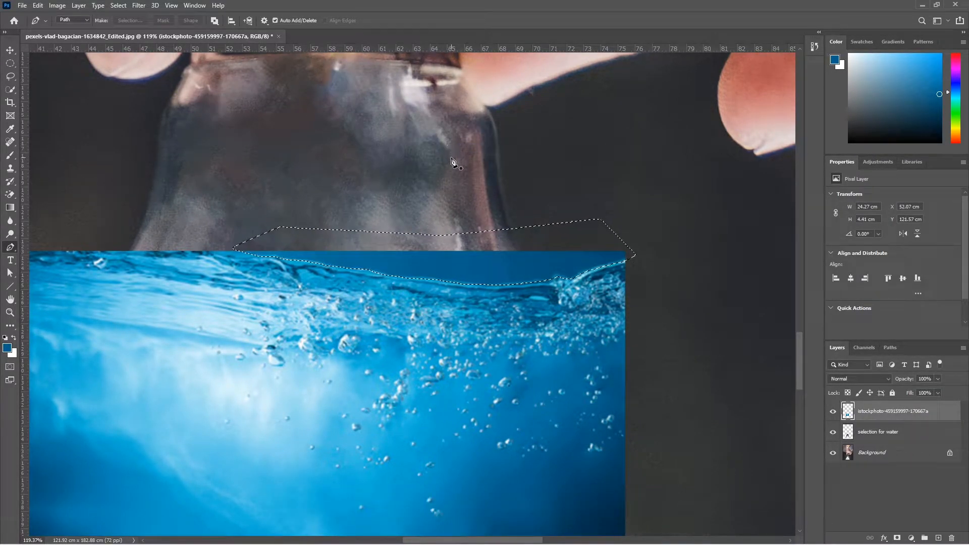
# - Delete the feathered area from the underwater picture, deselect, and inspect the softened waterline
pyautogui.press('Delete')
pyautogui.hotkey('ctrl', 'd')
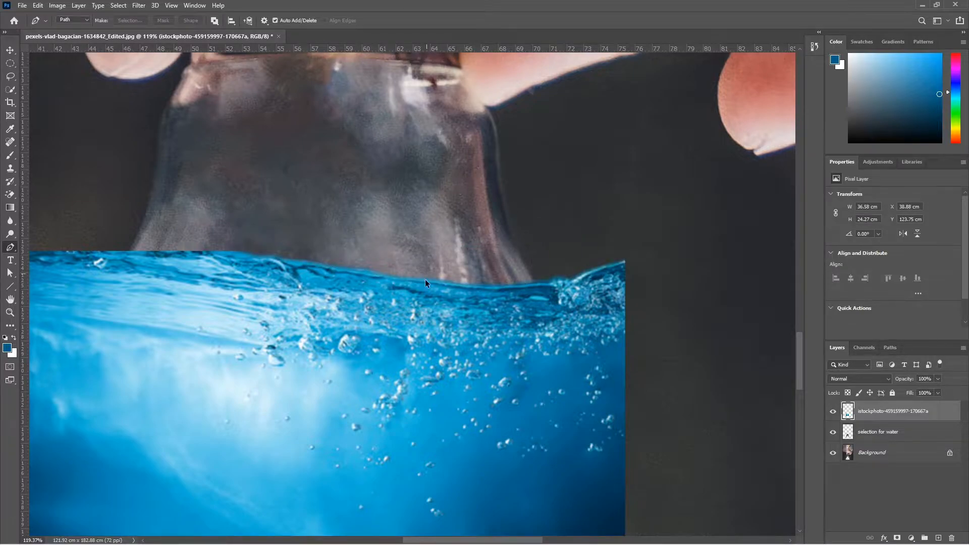
pyautogui.scroll(3, 426, 278)
pyautogui.scroll(-2, 456, 287)
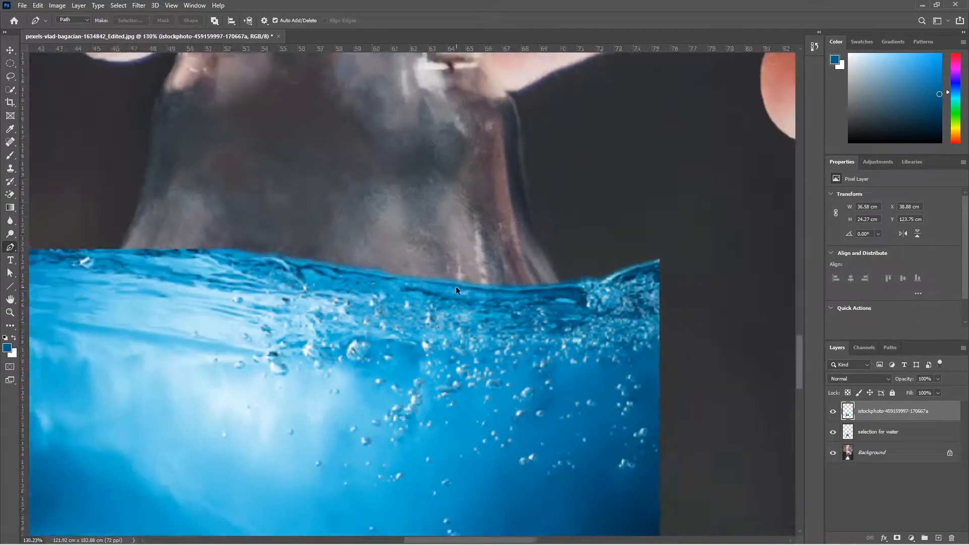
pyautogui.scroll(-3, 456, 286)
# - Select a strip about 45 × 5 cm across the underwater picture's lower edge with the Rectangular Marquee tool
pyautogui.press('v')
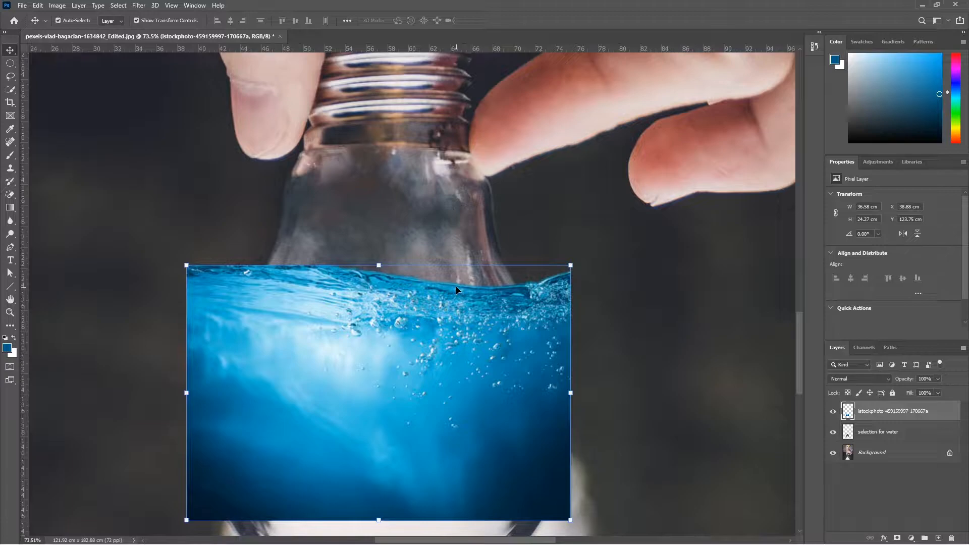
pyautogui.scroll(-5, 456, 287)
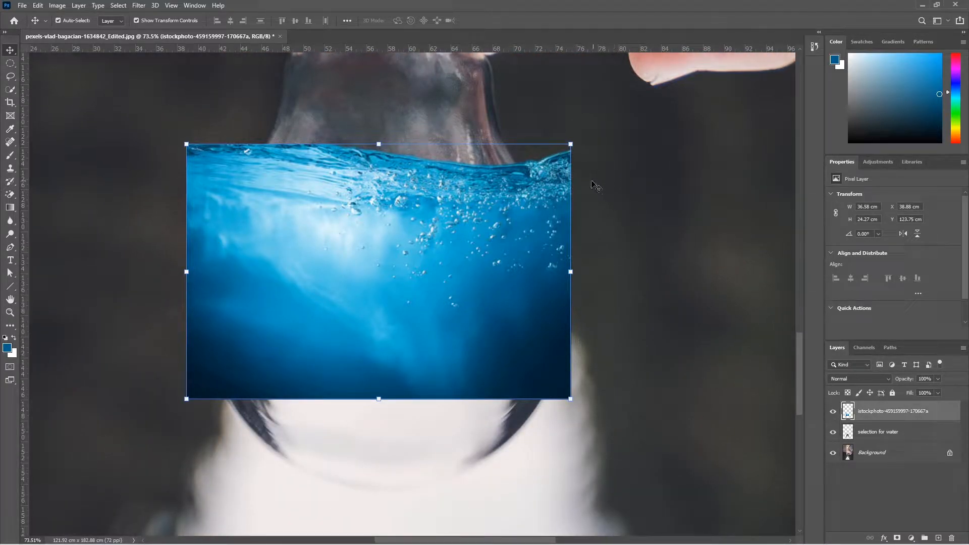
pyautogui.scroll(-1, 417, 314)
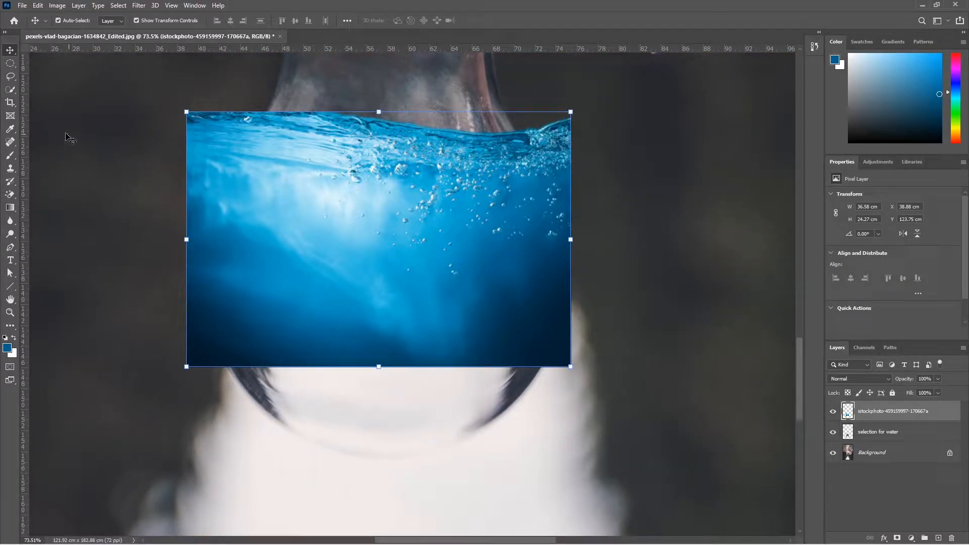
pyautogui.click(10, 63)
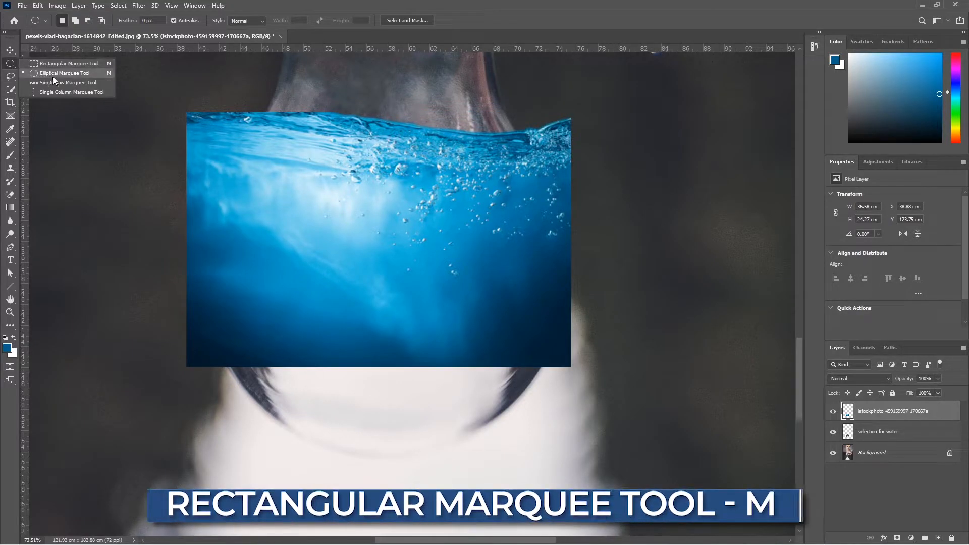
pyautogui.click(58, 63)
pyautogui.moveTo(152, 314); pyautogui.dragTo(631, 368)
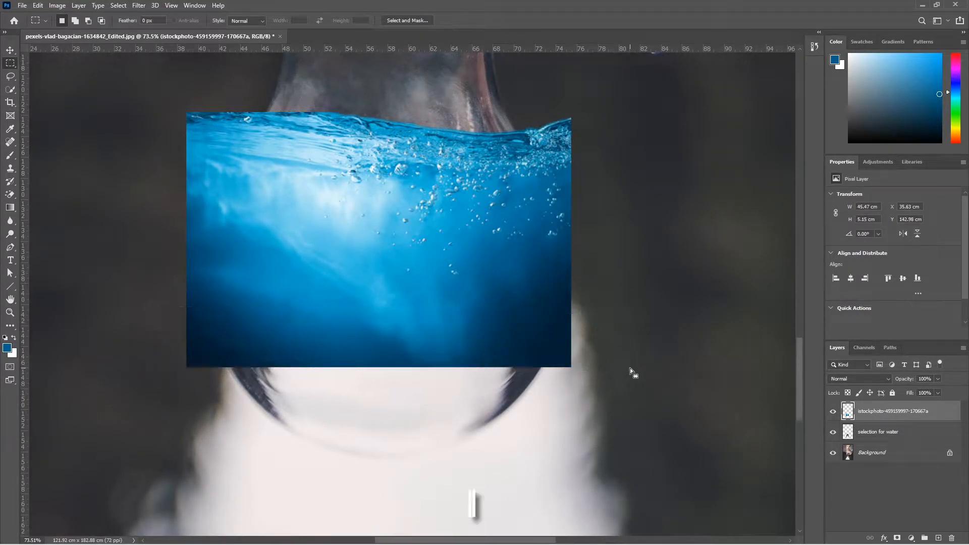
# - Stretch the selected strip downward past the bulb's bottom, making the underwater picture about 34 cm high, and deselect
pyautogui.hotkey('ctrl', 't')
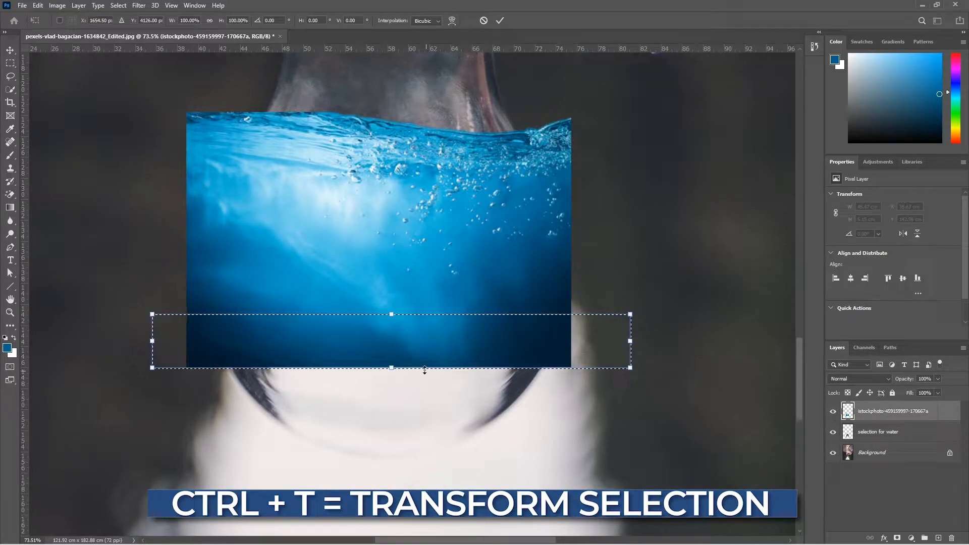
pyautogui.moveTo(401, 371); pyautogui.dragTo(404, 470)
pyautogui.press('Return')
pyautogui.scroll(-3, 430, 401)
pyautogui.hotkey('ctrl', 'd')
pyautogui.click(10, 50)
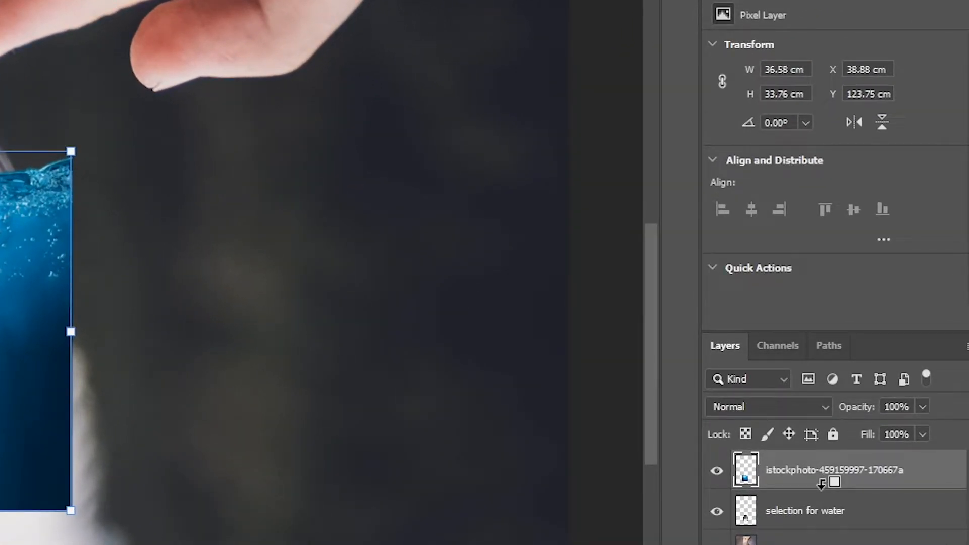
pyautogui.keyDown('alt'); pyautogui.click(822, 483); pyautogui.keyUp('alt')
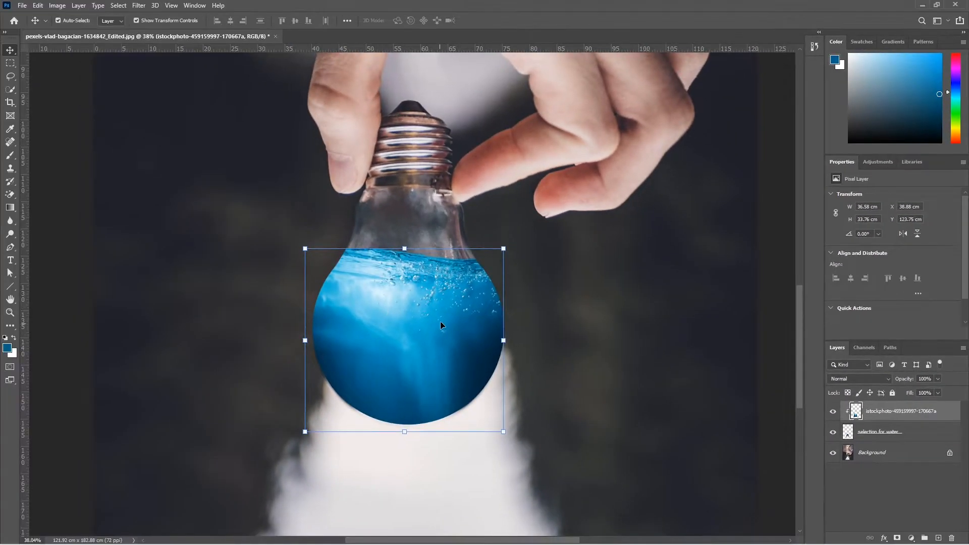
pyautogui.moveTo(432, 323); pyautogui.dragTo(437, 323)
pyautogui.click(556, 333)
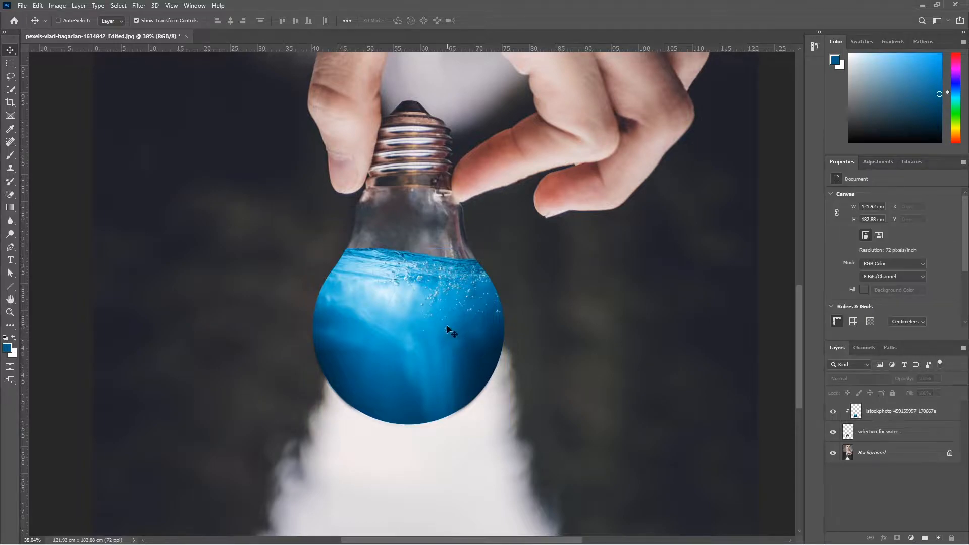
pyautogui.hotkey('ctrl', '0')
pyautogui.scroll(3, 419, 427)
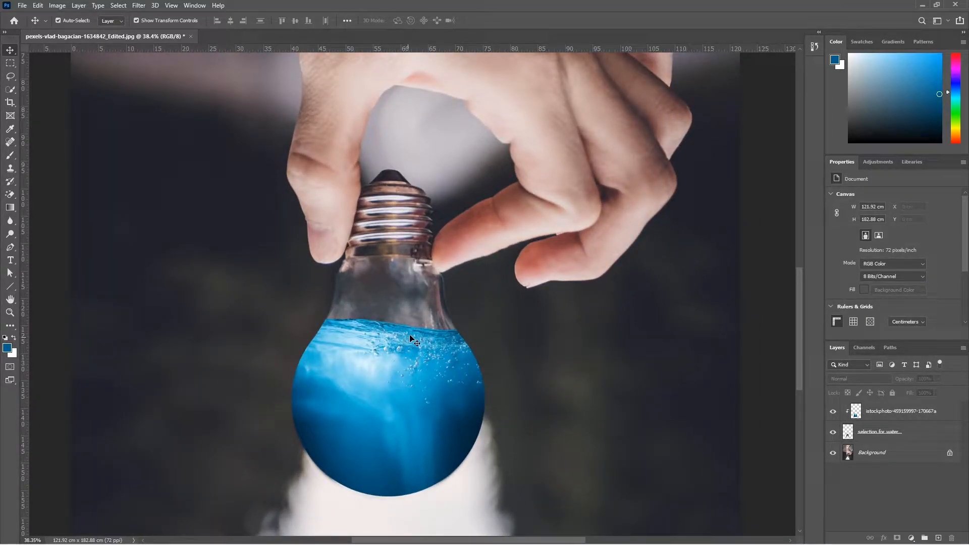
pyautogui.click(22, 6)
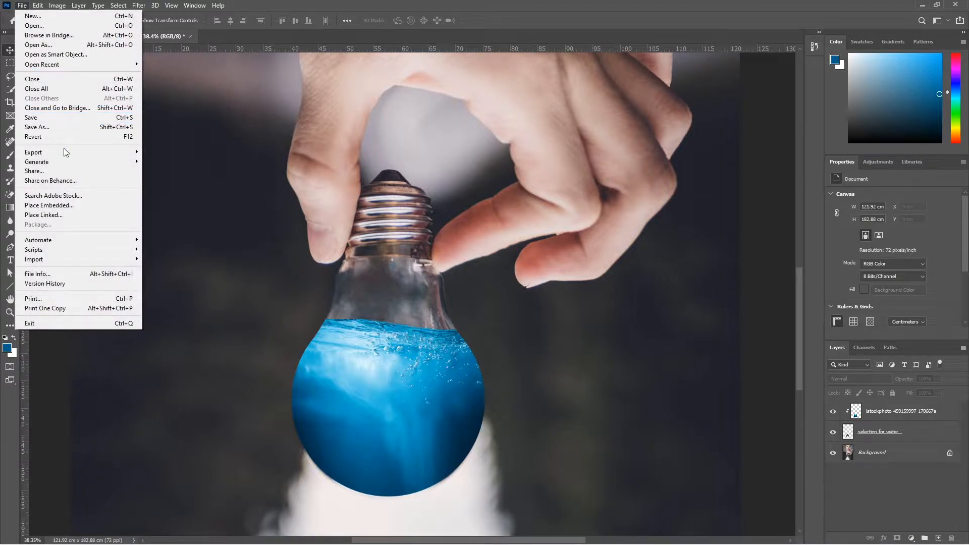
pyautogui.click(126, 205)
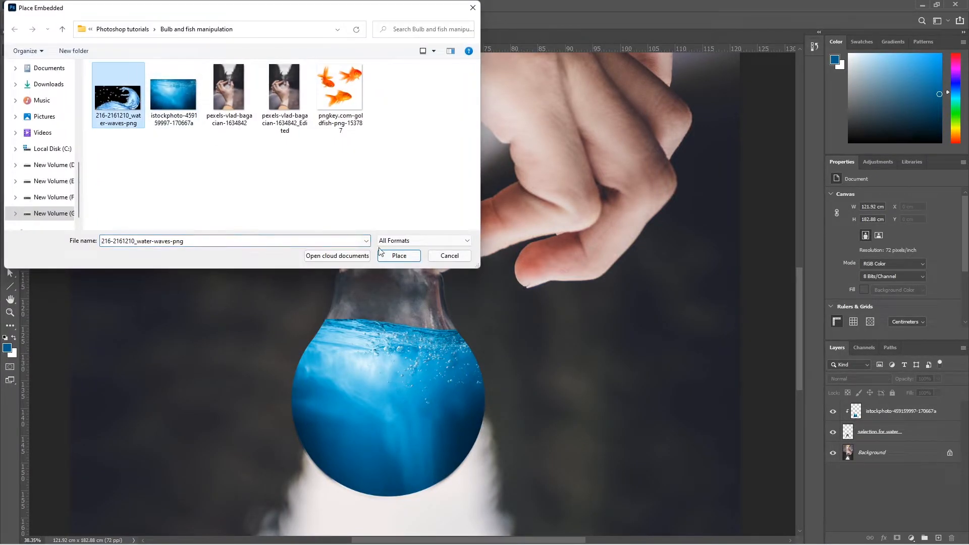
pyautogui.click(407, 259)
pyautogui.moveTo(418, 311)
pyautogui.mouseDown()
pyautogui.moveTo(439, 310)
pyautogui.moveTo(418, 313)
pyautogui.mouseUp()
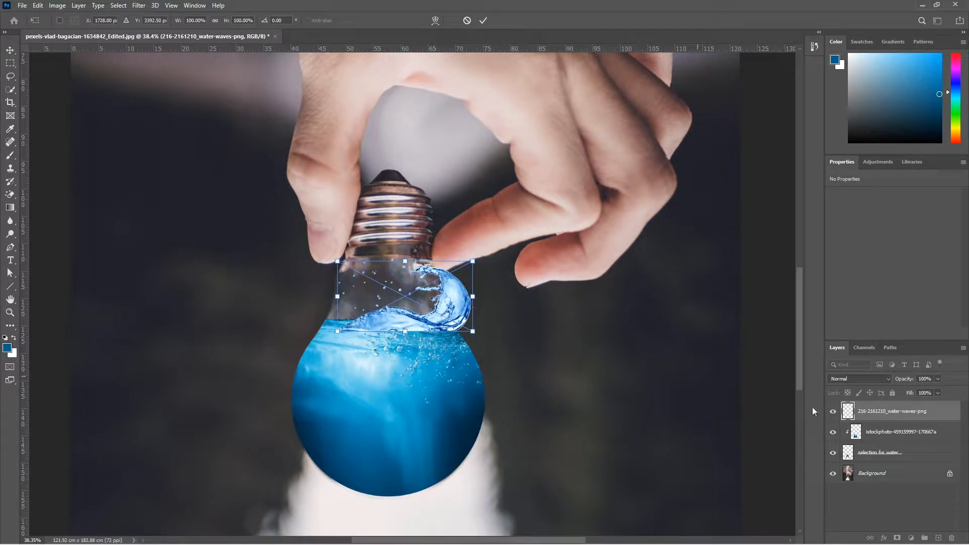
pyautogui.press('Return')
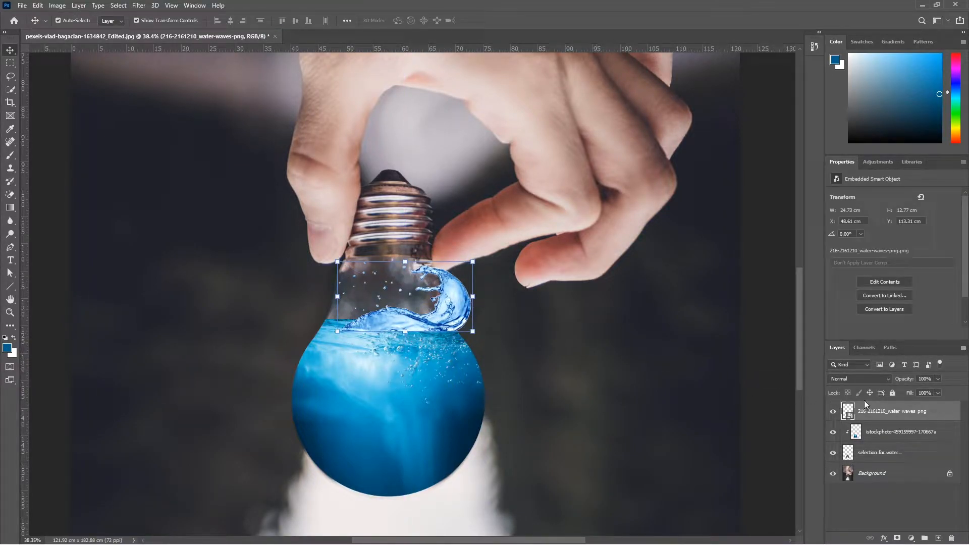
pyautogui.rightClick(887, 418)
pyautogui.click(800, 293)
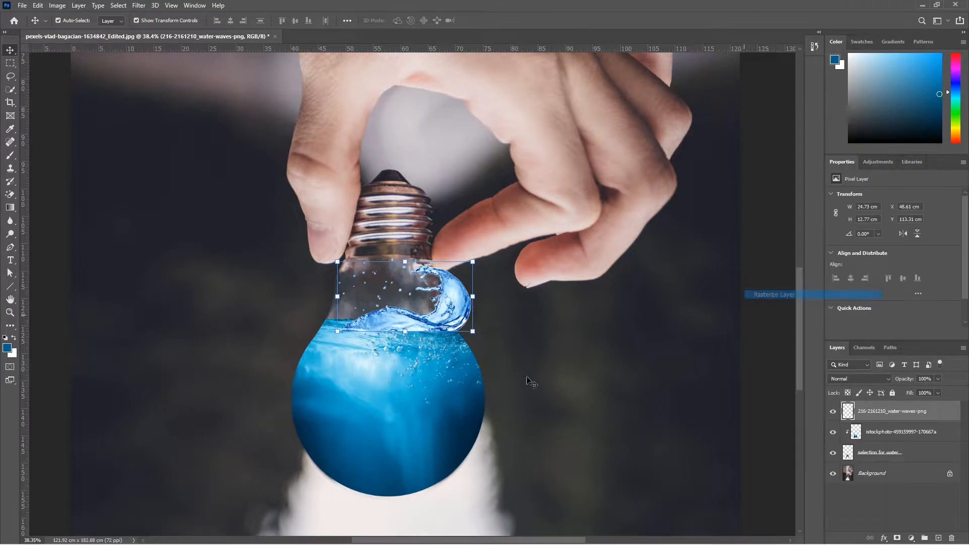
# - Scale the wave down to about 14 × 8 cm, tilt it slightly clockwise and set it on the water surface inside the bulb
pyautogui.scroll(5, 371, 329)
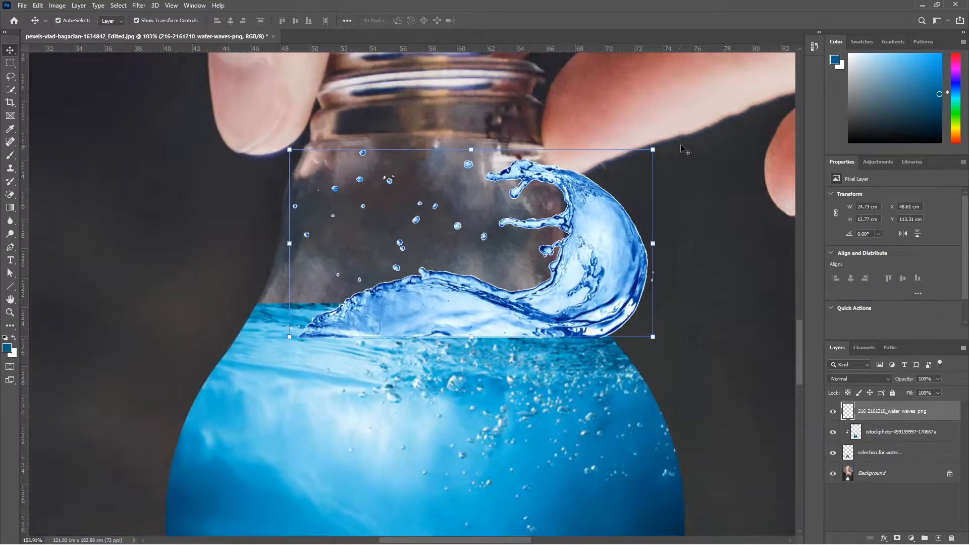
pyautogui.moveTo(663, 146); pyautogui.dragTo(490, 237)
pyautogui.moveTo(458, 317); pyautogui.dragTo(558, 319)
pyautogui.press('Return')
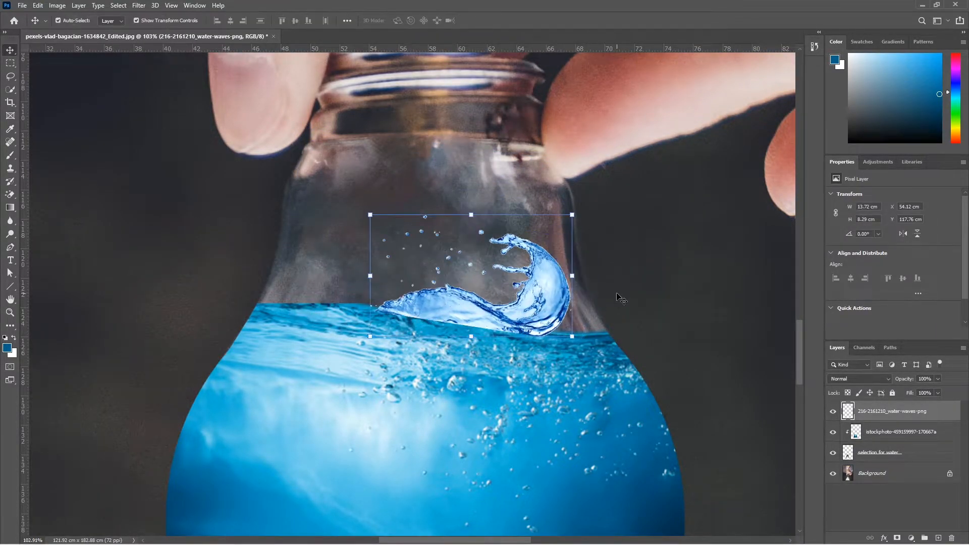
pyautogui.scroll(3, 535, 308)
pyautogui.click(533, 307)
pyautogui.scroll(-3, 581, 293)
pyautogui.scroll(3, 605, 282)
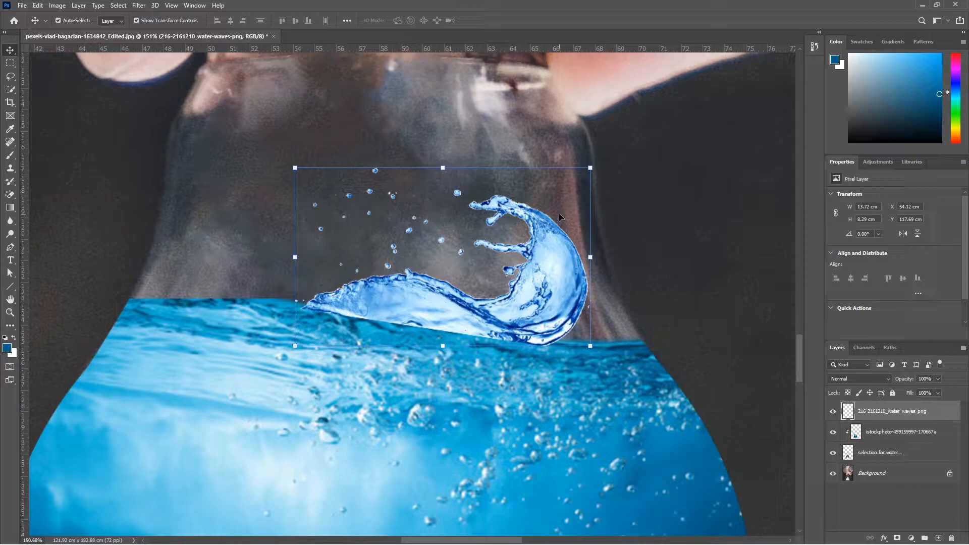
pyautogui.scroll(-3, 629, 314)
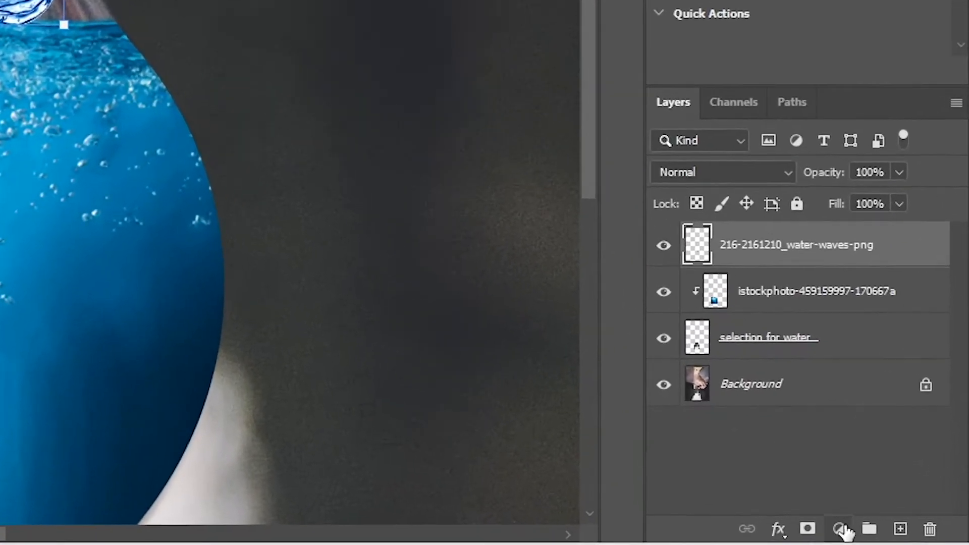
pyautogui.click(911, 538)
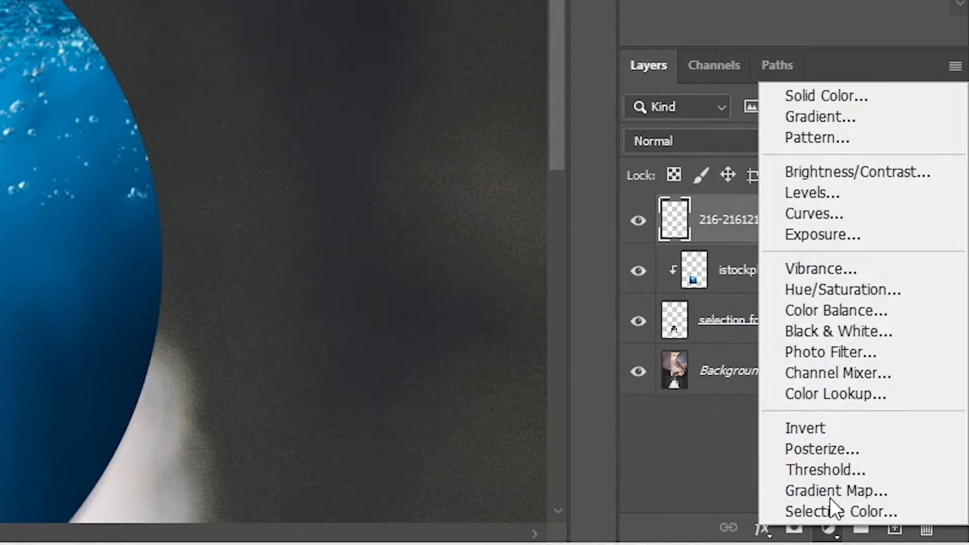
pyautogui.click(836, 290)
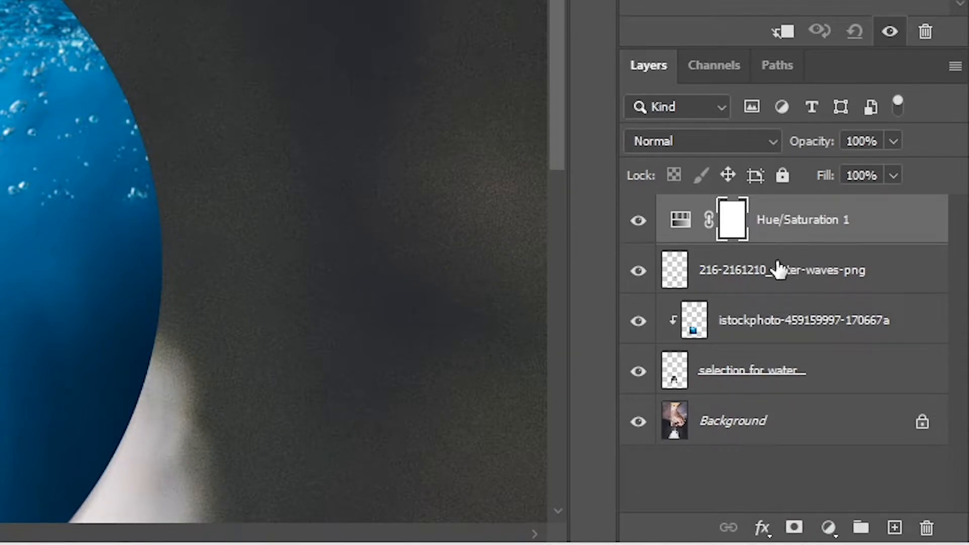
# - Clip the Hue/Saturation adjustment to the wave layer and set its hue to -10, saturation to +78 and lightness to -17
pyautogui.keyDown('alt'); pyautogui.click(791, 237); pyautogui.keyUp('alt')
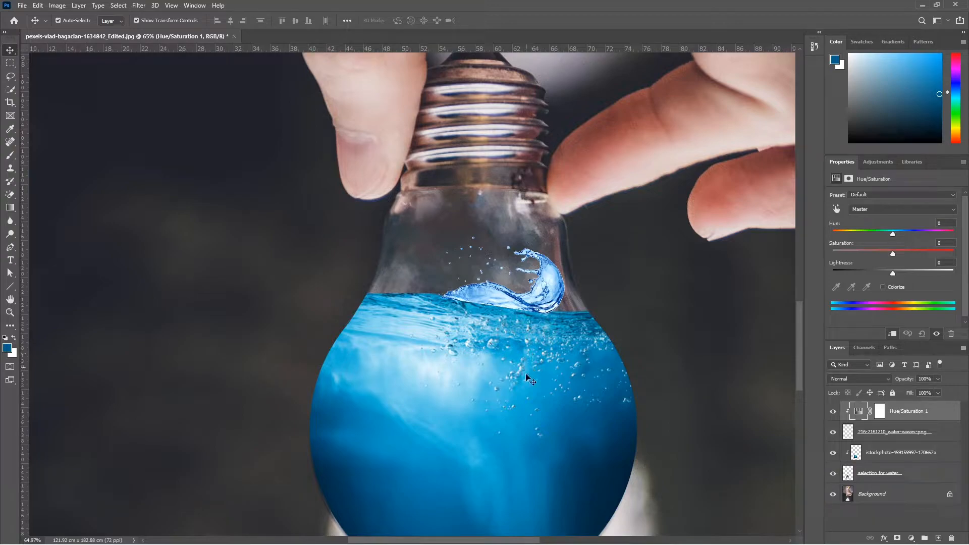
pyautogui.moveTo(893, 273); pyautogui.dragTo(883, 275)
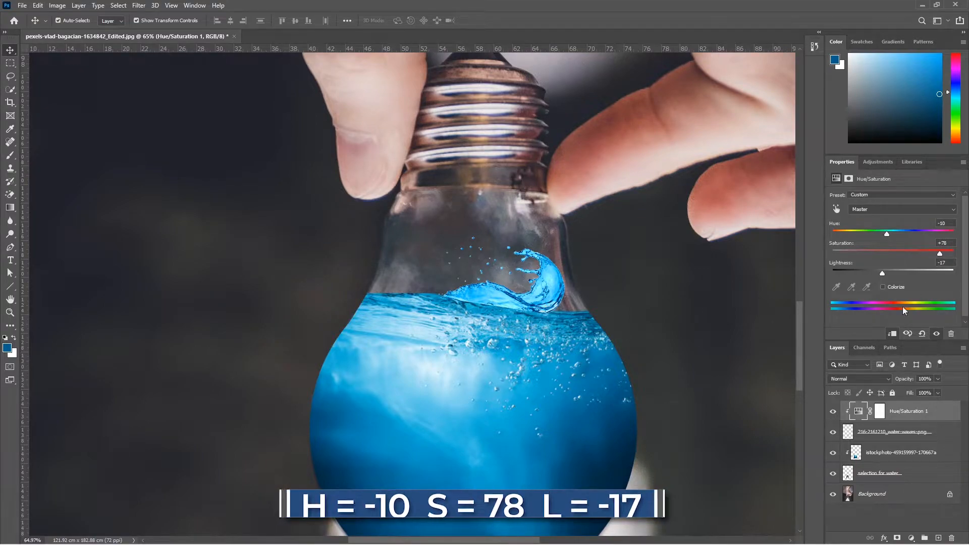
# - Add a Vibrance adjustment layer clipped to the wave, with vibrance at +42 and saturation at +6
pyautogui.click(912, 539)
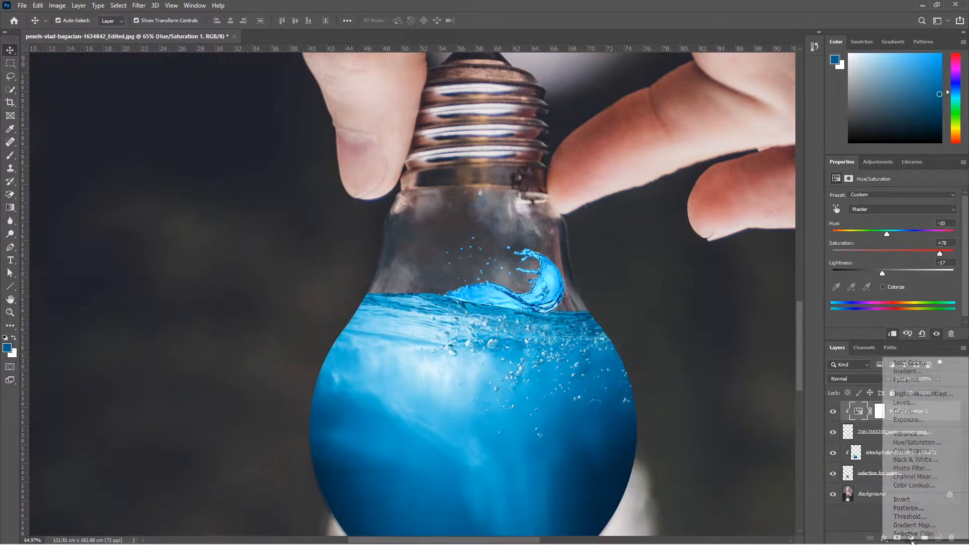
pyautogui.click(914, 437)
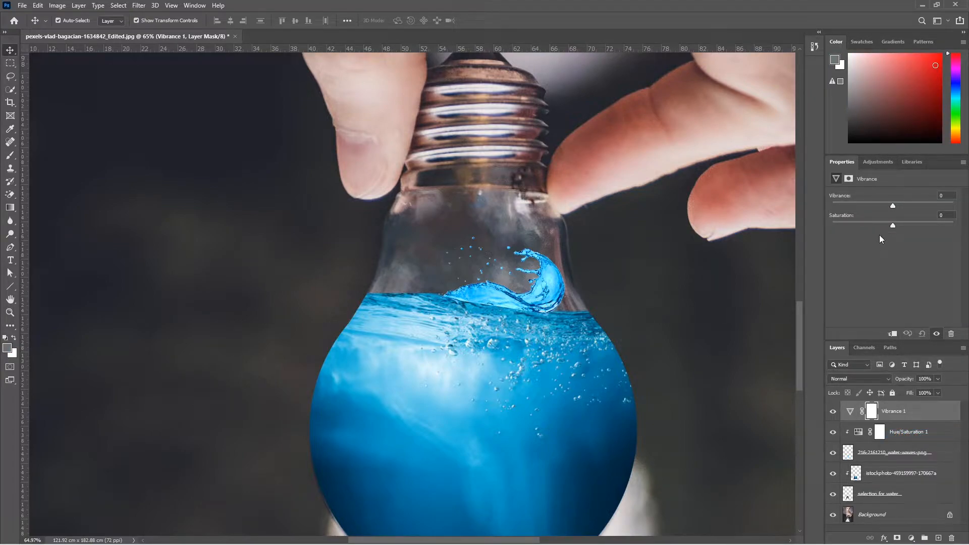
pyautogui.keyDown('alt'); pyautogui.click(897, 420); pyautogui.keyUp('alt')
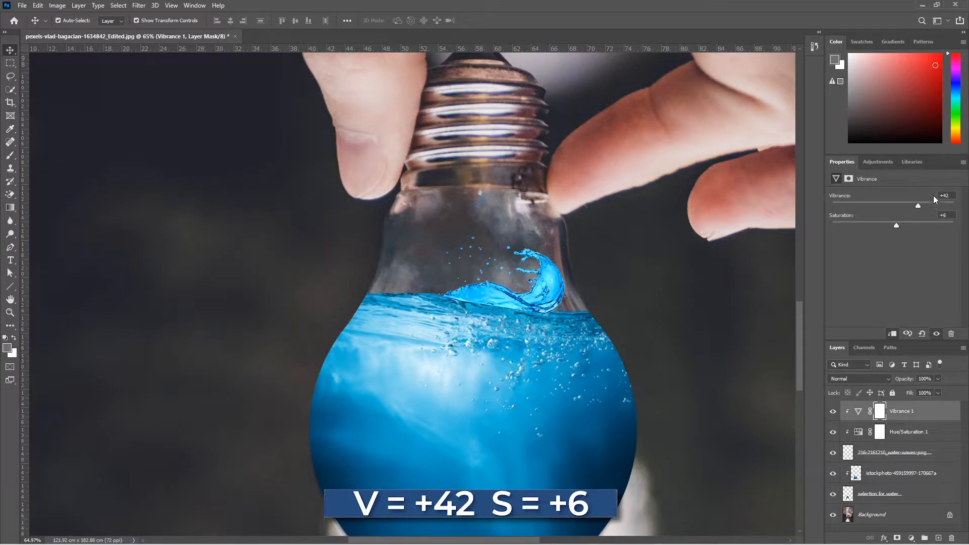
pyautogui.scroll(5, 554, 304)
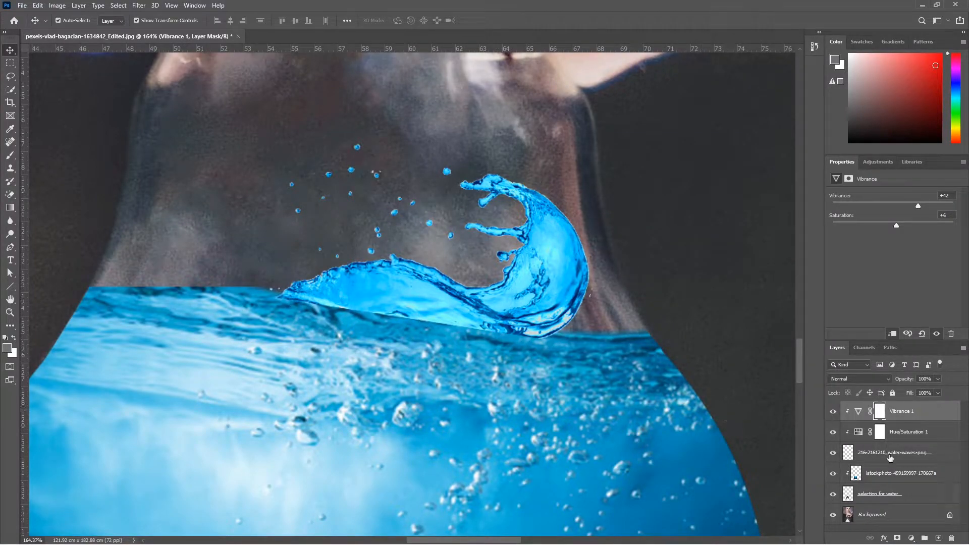
pyautogui.click(908, 456)
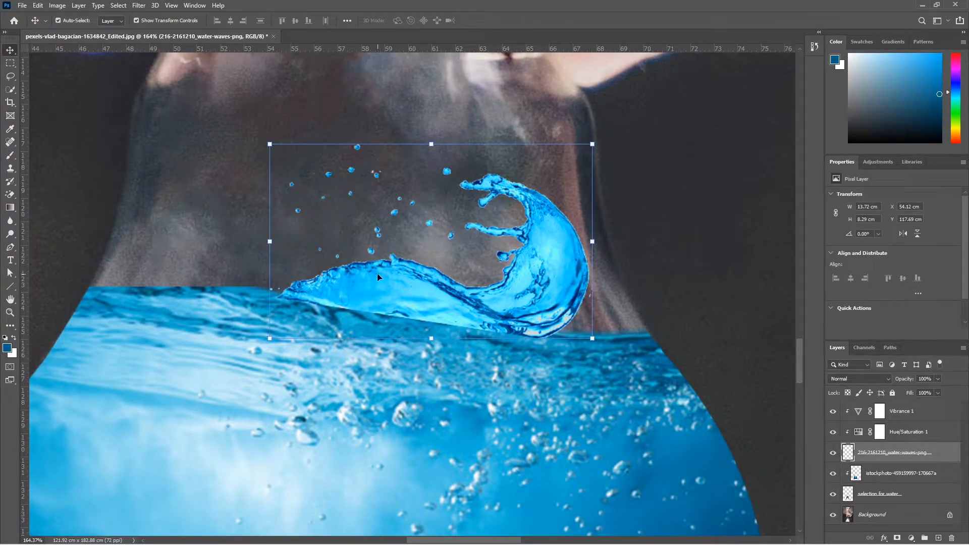
pyautogui.click(897, 538)
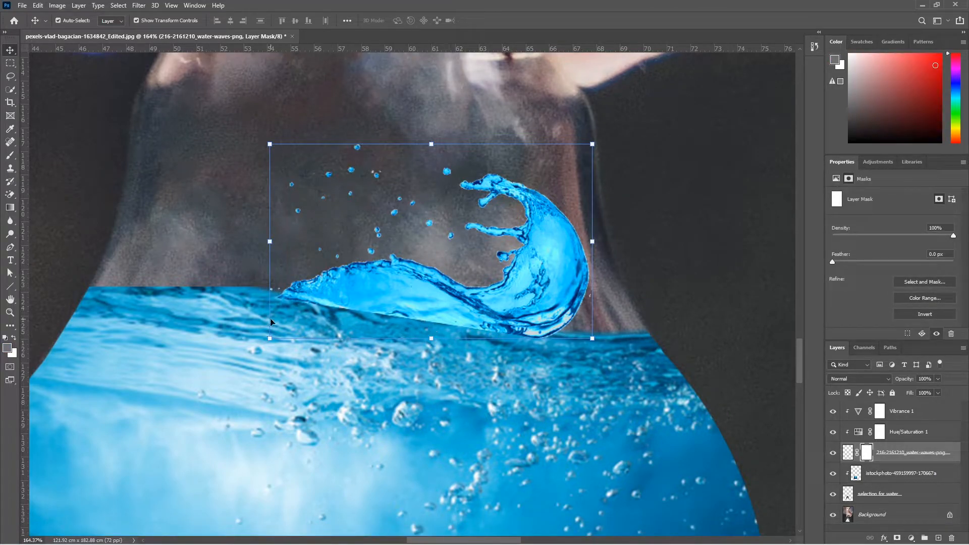
pyautogui.click(5, 338)
pyautogui.click(13, 338)
pyautogui.press('b')
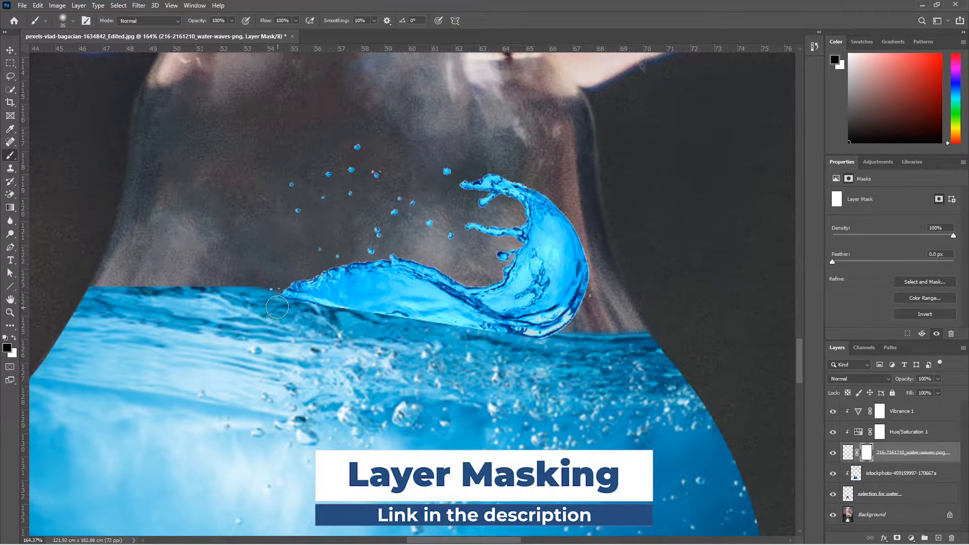
pyautogui.press(']')
pyautogui.press(']')
pyautogui.press(']')
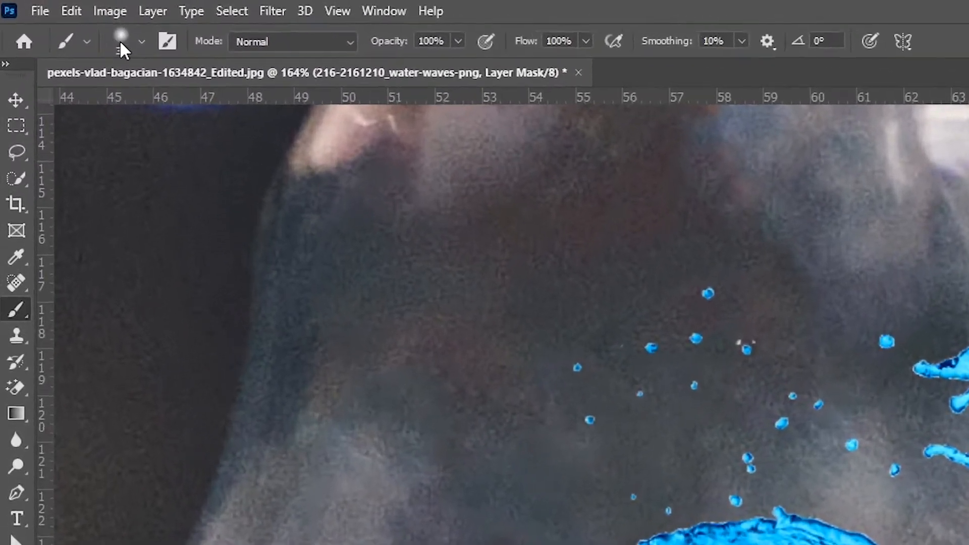
pyautogui.click(142, 42)
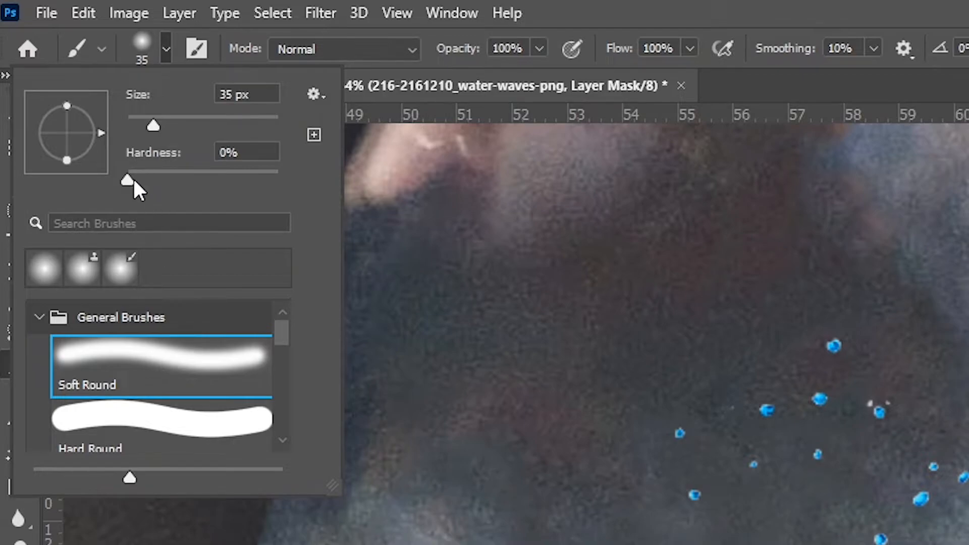
pyautogui.click(334, 324)
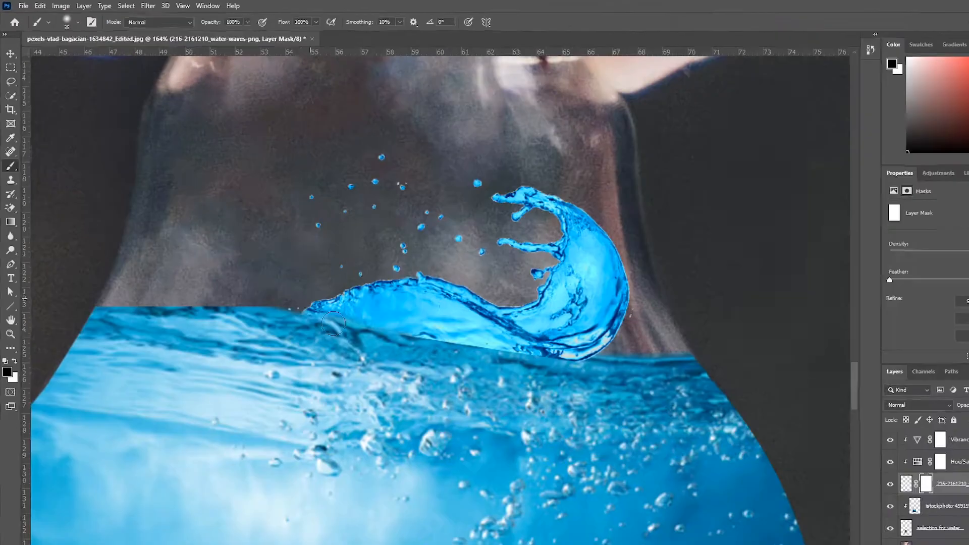
# - Paint on the wave's layer mask along its lower edge to blend it into the water surface, restoring over-erased parts with white
pyautogui.moveTo(353, 327); pyautogui.dragTo(547, 364)
pyautogui.press('x')
pyautogui.moveTo(481, 345); pyautogui.dragTo(495, 363)
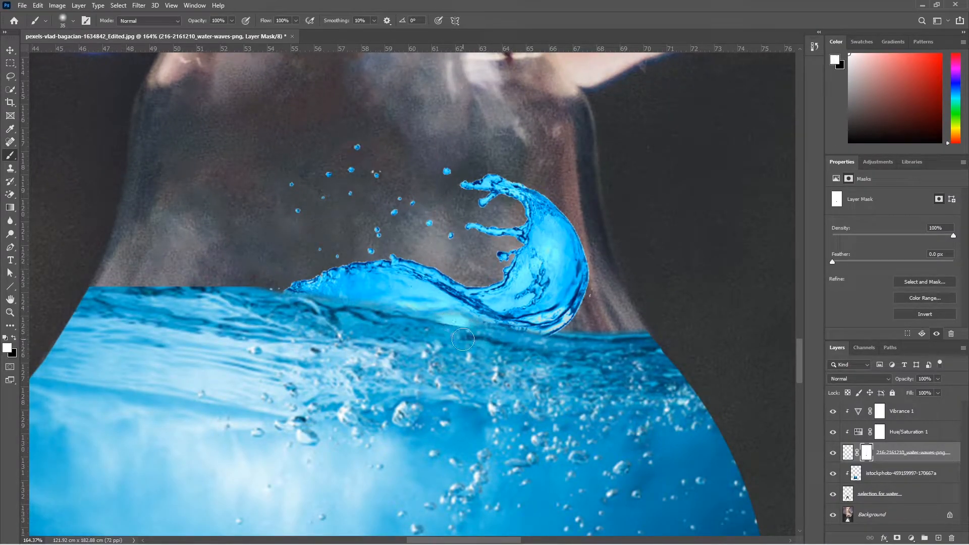
pyautogui.press('x')
pyautogui.moveTo(445, 329)
pyautogui.mouseDown()
pyautogui.moveTo(467, 341)
pyautogui.moveTo(303, 302)
pyautogui.mouseUp()
# - Nudge the masked wave slightly down into the water surface and deselect it
pyautogui.press('v')
pyautogui.moveTo(403, 296); pyautogui.dragTo(402, 302)
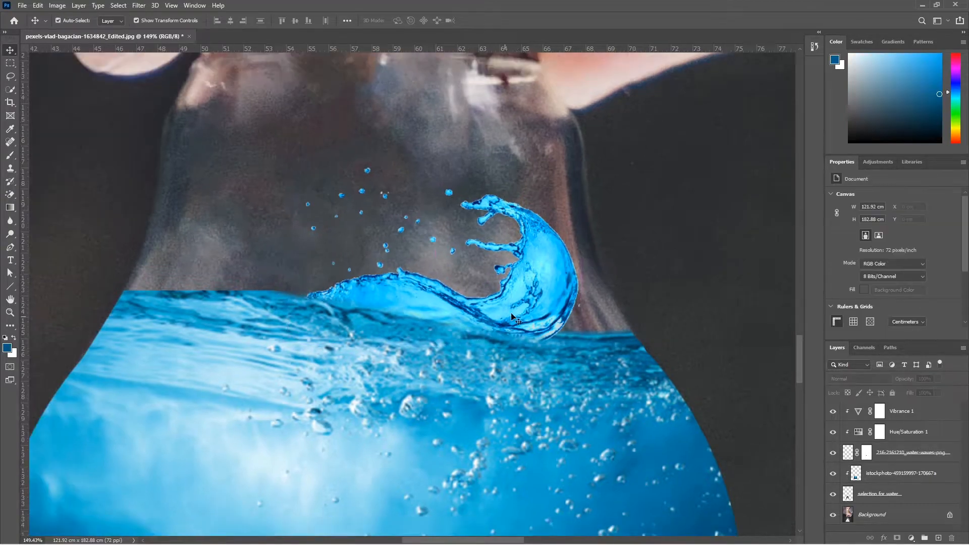
pyautogui.click(512, 316)
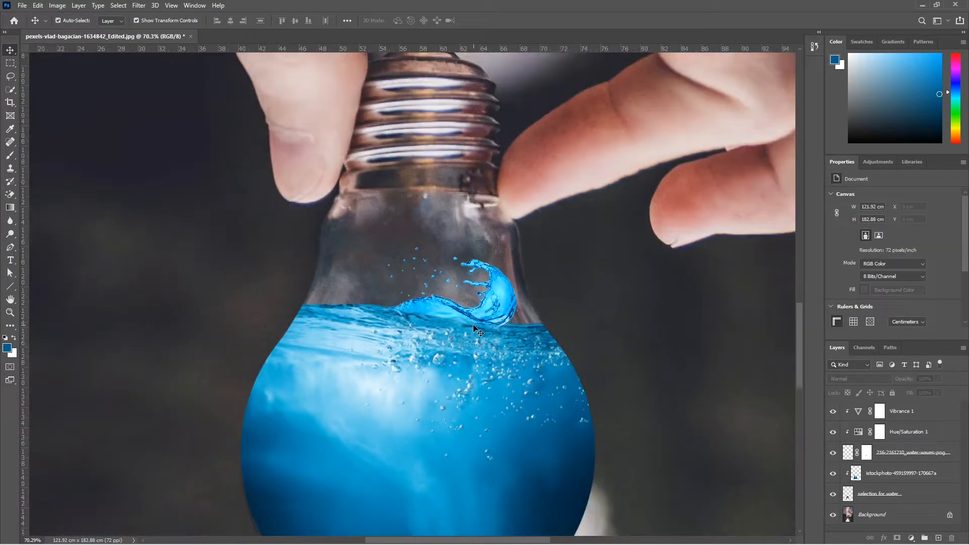
# - Place the goldfish picture pngkey.com-goldfish-png-153787 as an embedded image in the bulb's water and rasterize its layer
pyautogui.scroll(-2, 444, 349)
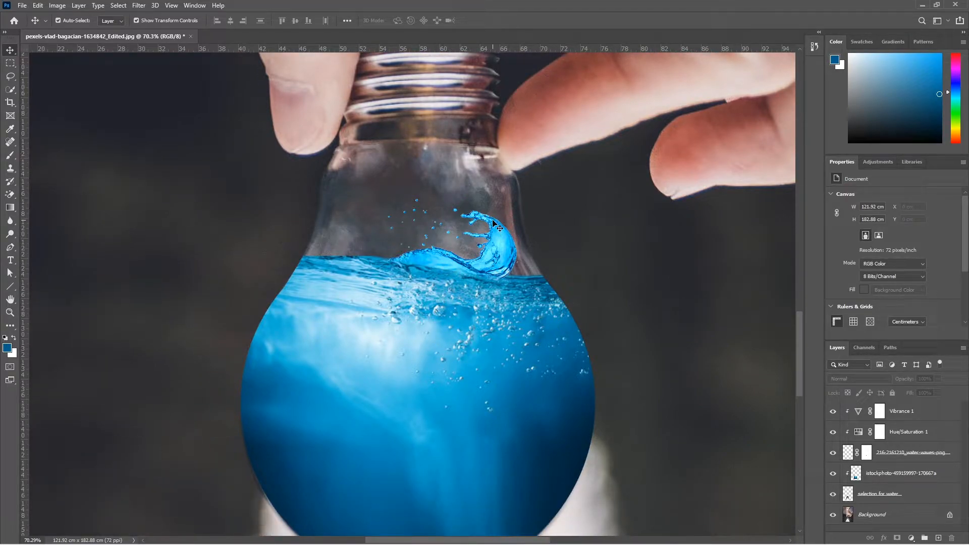
pyautogui.scroll(-1, 482, 287)
pyautogui.scroll(-1, 466, 318)
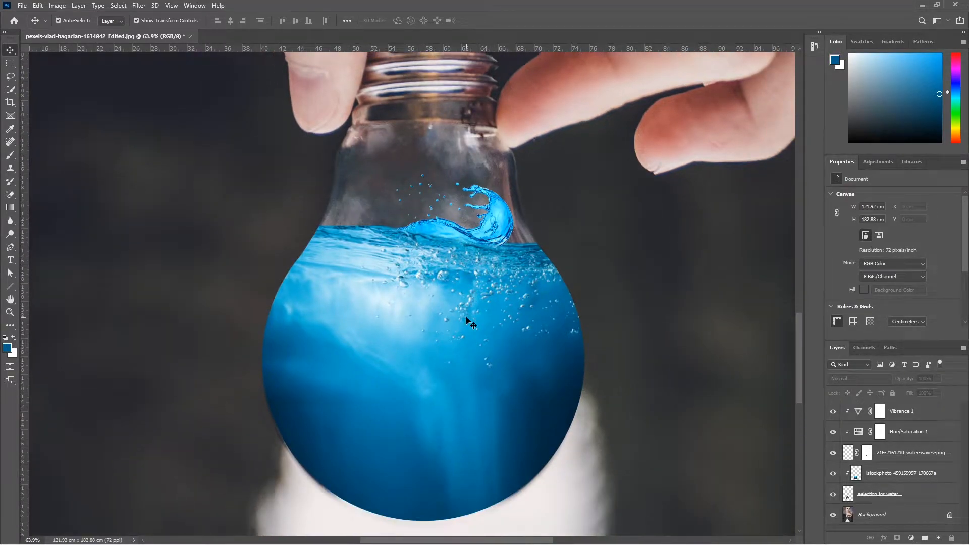
pyautogui.click(29, 10)
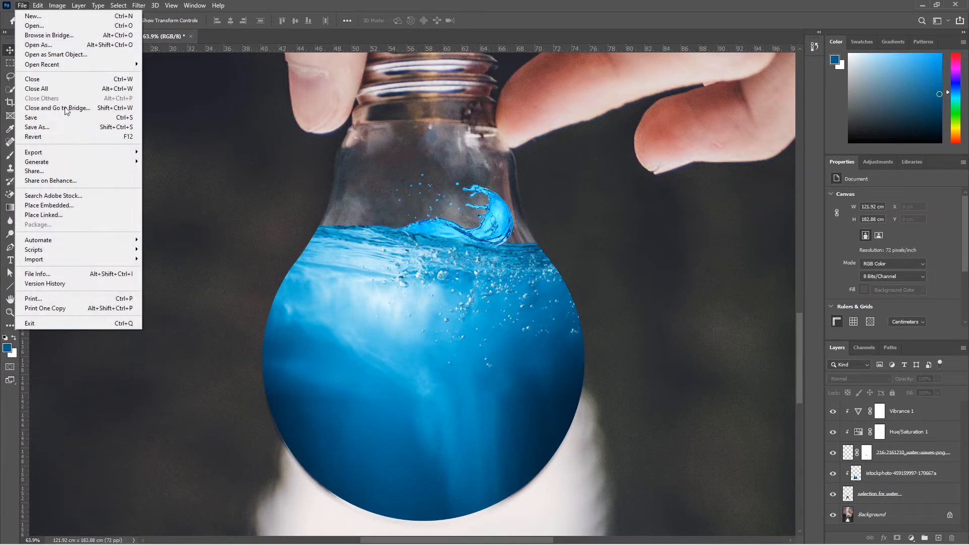
pyautogui.click(61, 203)
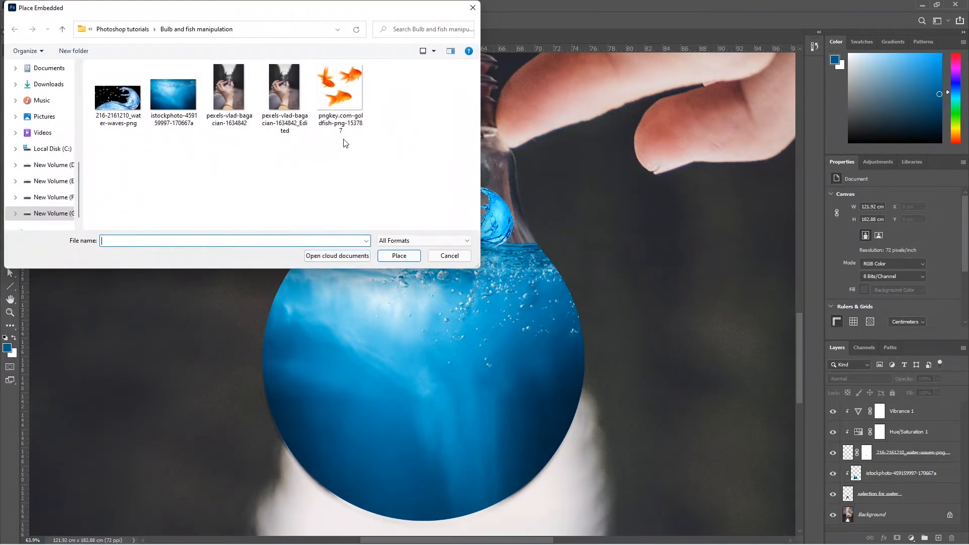
pyautogui.click(339, 88)
pyautogui.click(399, 261)
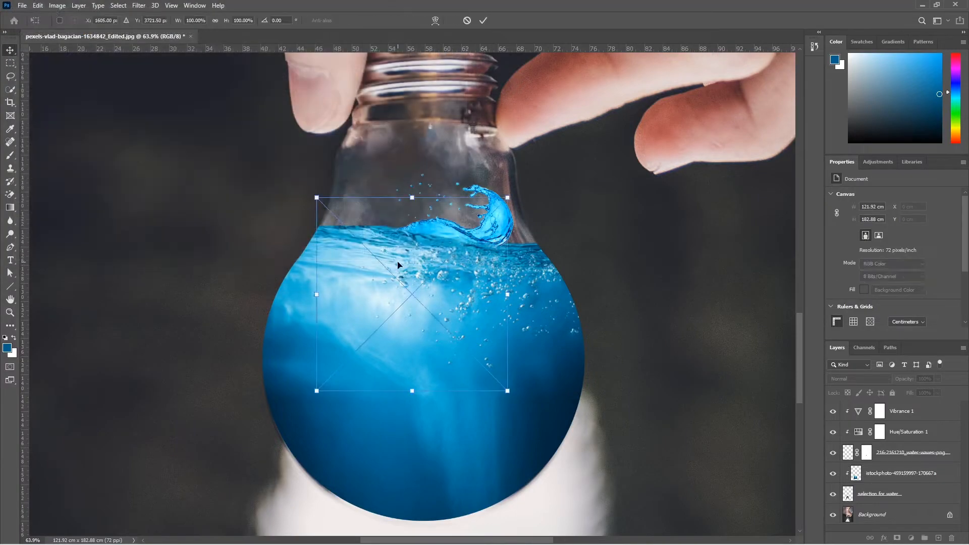
pyautogui.moveTo(467, 318); pyautogui.dragTo(468, 383)
pyautogui.scroll(2, 476, 396)
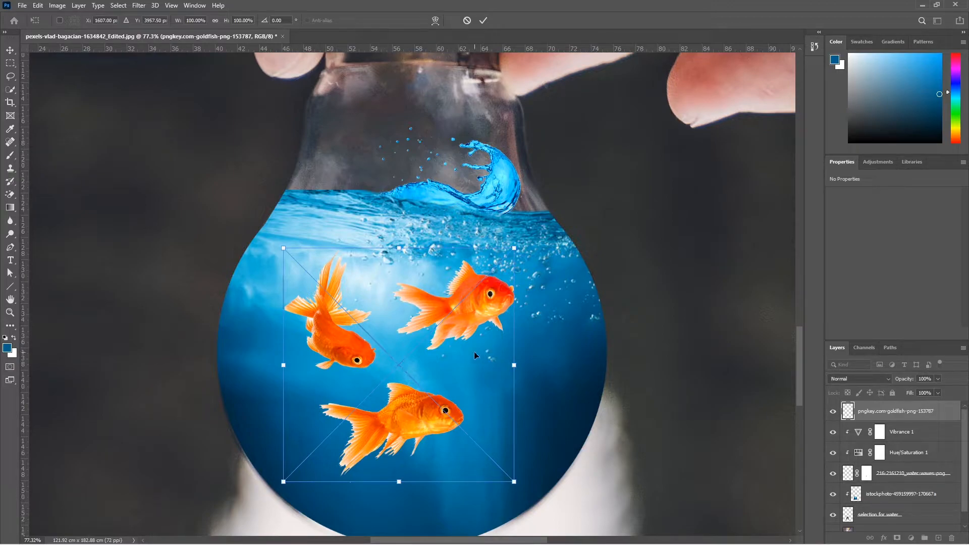
pyautogui.press('Return')
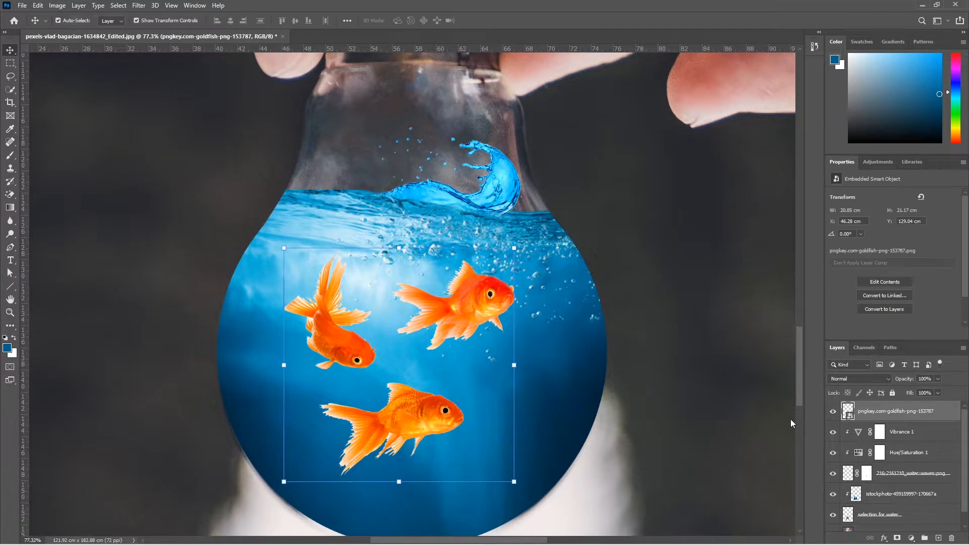
pyautogui.rightClick(879, 410)
pyautogui.click(818, 299)
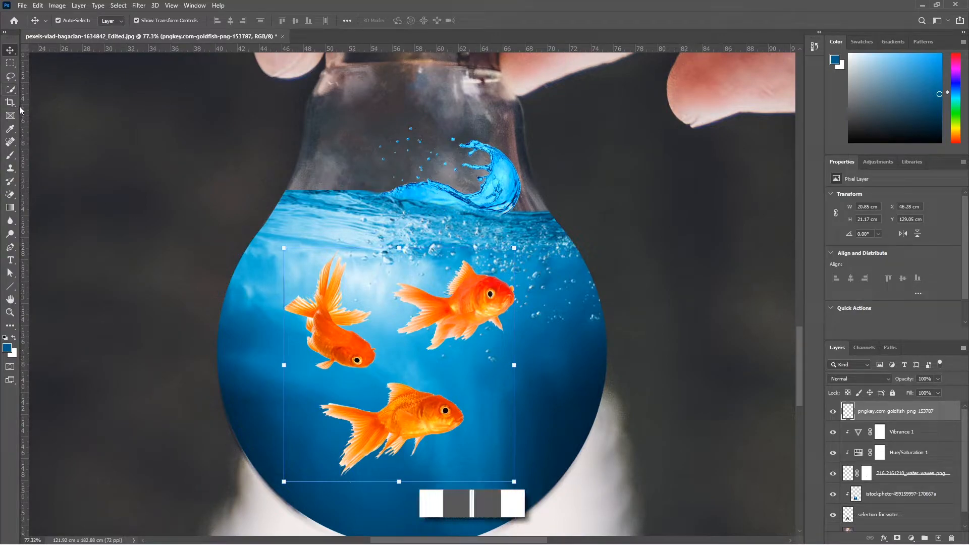
# - Select the lowest goldfish with the Lasso tool, copy it to a new layer and name that layer fish 1
pyautogui.click(10, 77)
pyautogui.moveTo(307, 391)
pyautogui.mouseDown()
pyautogui.moveTo(429, 378)
pyautogui.moveTo(463, 390)
pyautogui.moveTo(487, 420)
pyautogui.mouseUp()
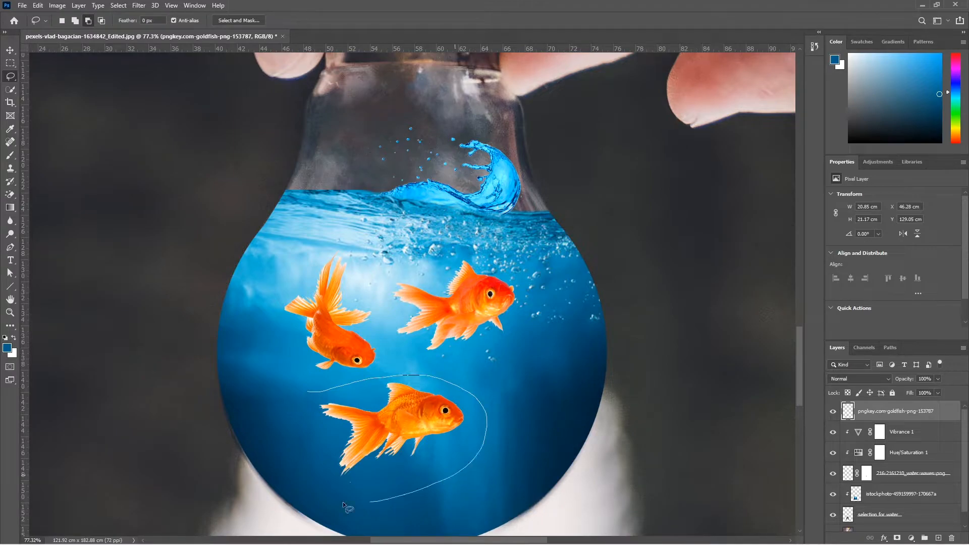
pyautogui.moveTo(307, 389); pyautogui.dragTo(308, 391)
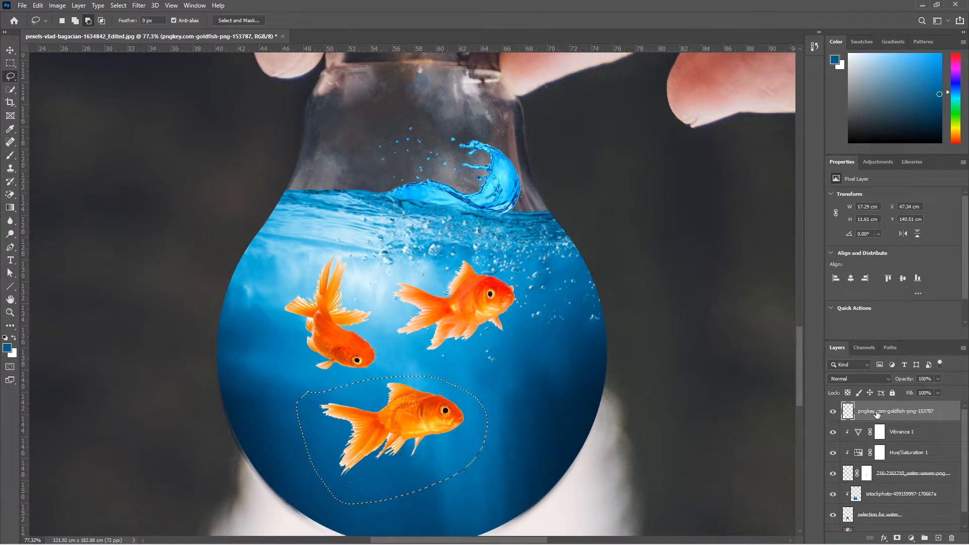
pyautogui.hotkey('ctrl', 'j')
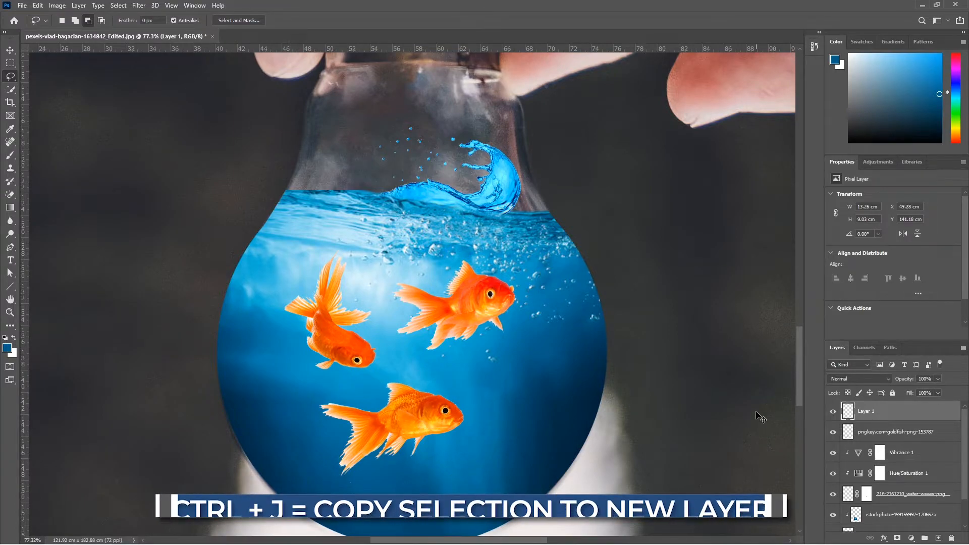
pyautogui.doubleClick(874, 412)
pyautogui.write('fish')
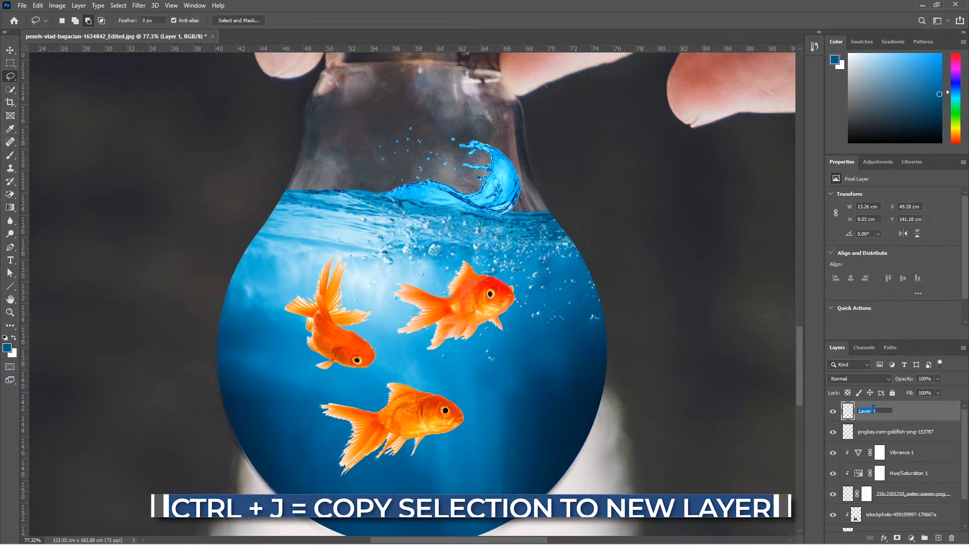
pyautogui.write(' 1')
pyautogui.press('Return')
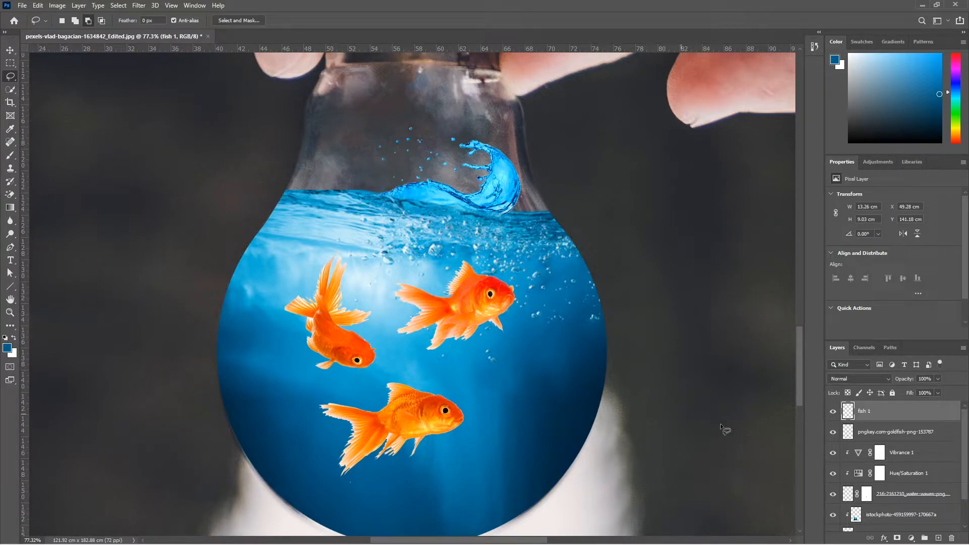
# - Lasso the upper-right goldfish on the pngkey.com-goldfish-png-153787 layer, copy it to a new layer and name it fish 2
pyautogui.click(868, 433)
pyautogui.moveTo(392, 307)
pyautogui.mouseDown()
pyautogui.moveTo(393, 268)
pyautogui.moveTo(443, 250)
pyautogui.moveTo(507, 257)
pyautogui.mouseUp()
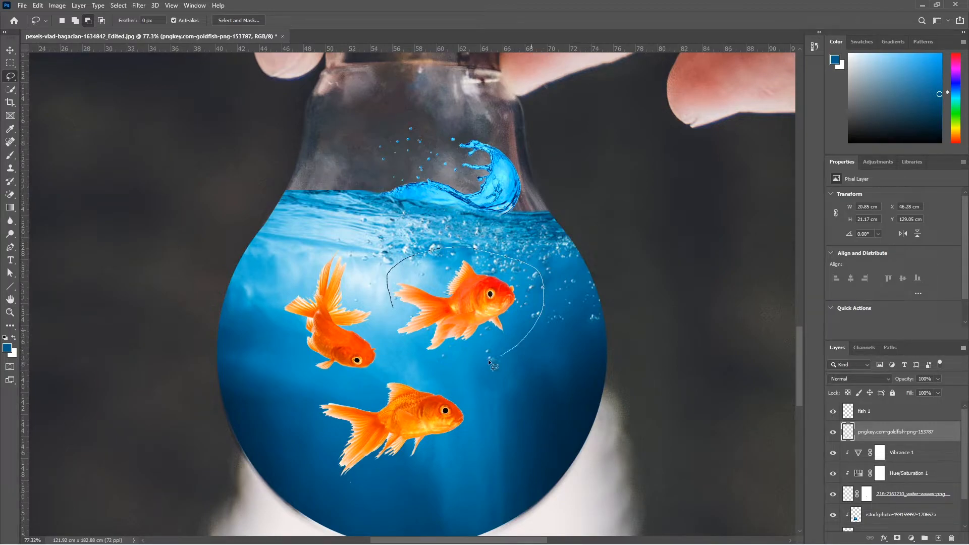
pyautogui.moveTo(410, 358); pyautogui.dragTo(393, 307)
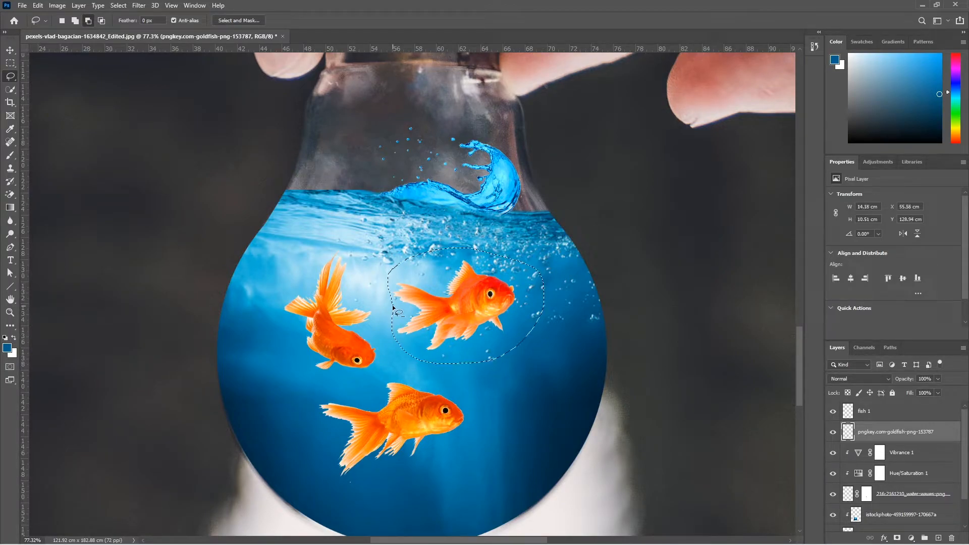
pyautogui.hotkey('ctrl', 'j')
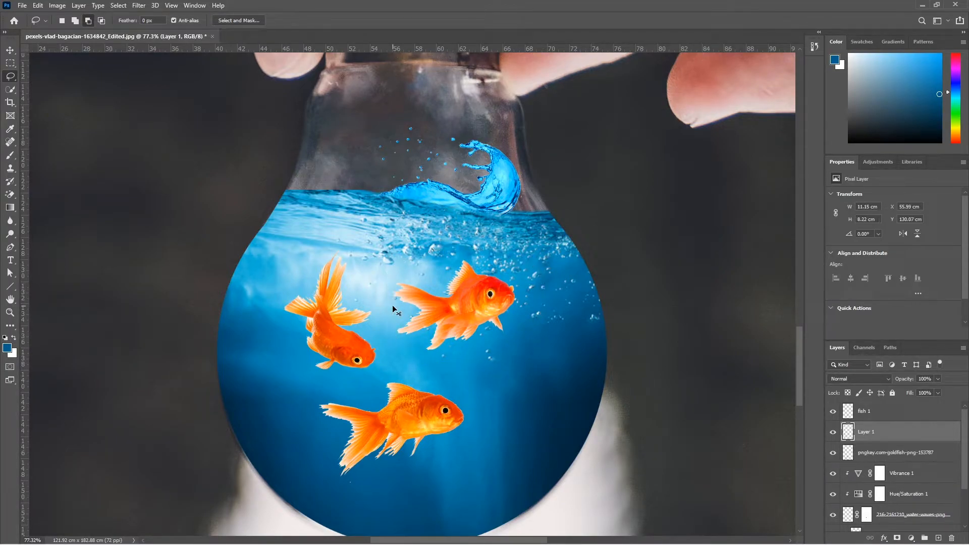
pyautogui.doubleClick(871, 433)
pyautogui.write('fish 2')
pyautogui.press('Return')
# - Copy the upper-left goldfish to a new layer named fish 3 and delete the original pngkey.com-goldfish-png-153787 layer
pyautogui.click(918, 457)
pyautogui.moveTo(274, 310)
pyautogui.mouseDown()
pyautogui.moveTo(281, 284)
pyautogui.moveTo(363, 267)
pyautogui.moveTo(380, 364)
pyautogui.moveTo(275, 308)
pyautogui.mouseUp()
pyautogui.hotkey('ctrl', 'j')
pyautogui.doubleClick(867, 452)
pyautogui.write('fish')
pyautogui.press('Return')
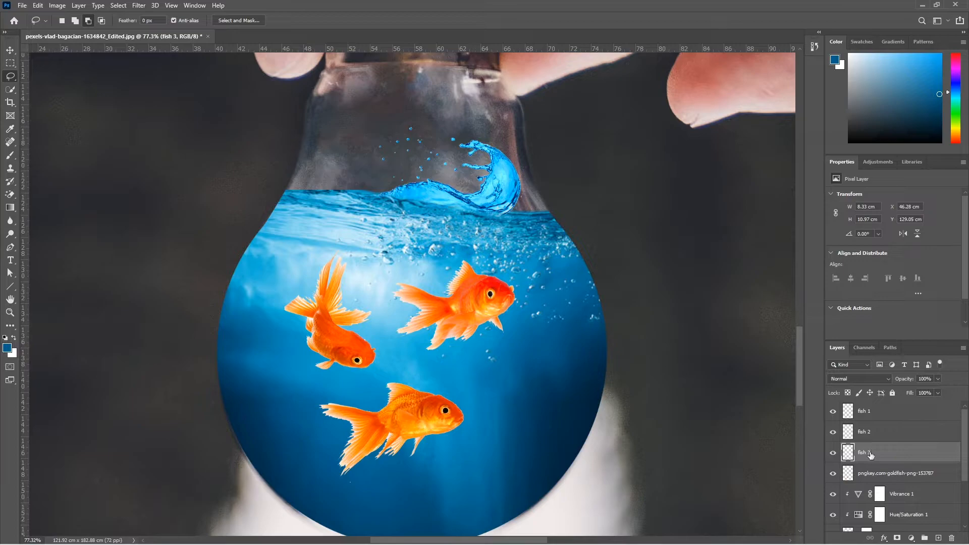
pyautogui.click(896, 479)
pyautogui.press('Delete')
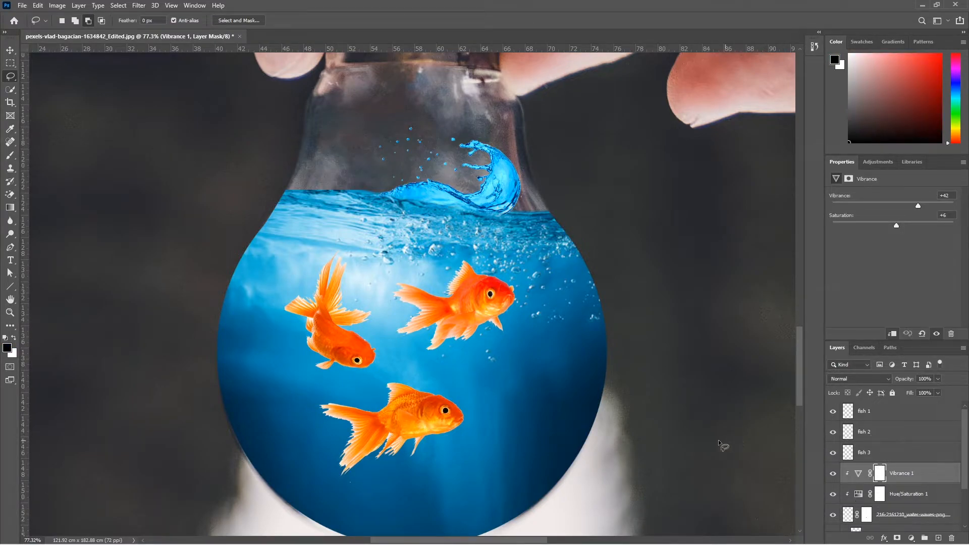
# - Move the fish 3 goldfish above the water beside the wave's crest, scaled down to roughly half size and rotated head up
pyautogui.press('v')
pyautogui.scroll(1, 382, 373)
pyautogui.moveTo(334, 369); pyautogui.dragTo(394, 233)
pyautogui.moveTo(436, 256); pyautogui.dragTo(333, 108)
pyautogui.moveTo(371, 159); pyautogui.dragTo(431, 164)
pyautogui.moveTo(453, 218)
pyautogui.mouseDown()
pyautogui.moveTo(442, 172)
pyautogui.moveTo(449, 195)
pyautogui.moveTo(427, 196)
pyautogui.moveTo(452, 225)
pyautogui.mouseUp()
pyautogui.scroll(-5, 456, 204)
pyautogui.scroll(6, 453, 177)
pyautogui.scroll(-3, 458, 239)
pyautogui.scroll(3, 444, 195)
pyautogui.press('Return')
pyautogui.click(567, 255)
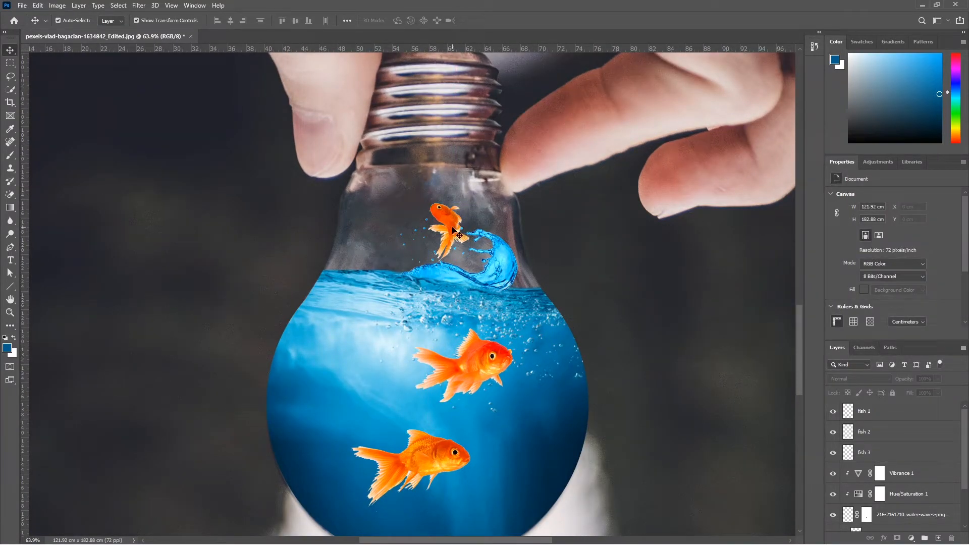
pyautogui.scroll(-3, 453, 233)
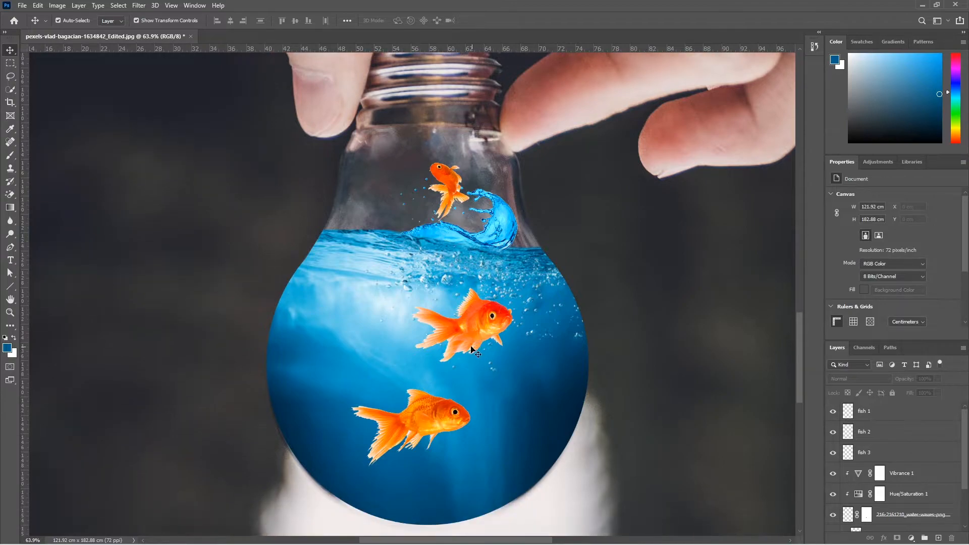
# - Scale the fish 2 goldfish down to about 84% and move it lower in the water
pyautogui.click(478, 329)
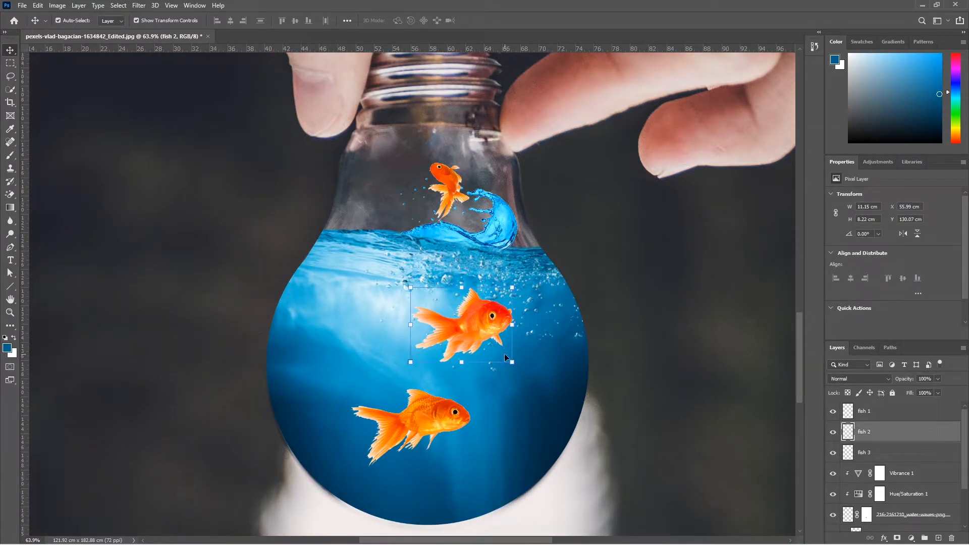
pyautogui.moveTo(512, 361); pyautogui.dragTo(496, 351)
pyautogui.moveTo(431, 348); pyautogui.dragTo(385, 370)
pyautogui.hotkey('ctrl', 'z')
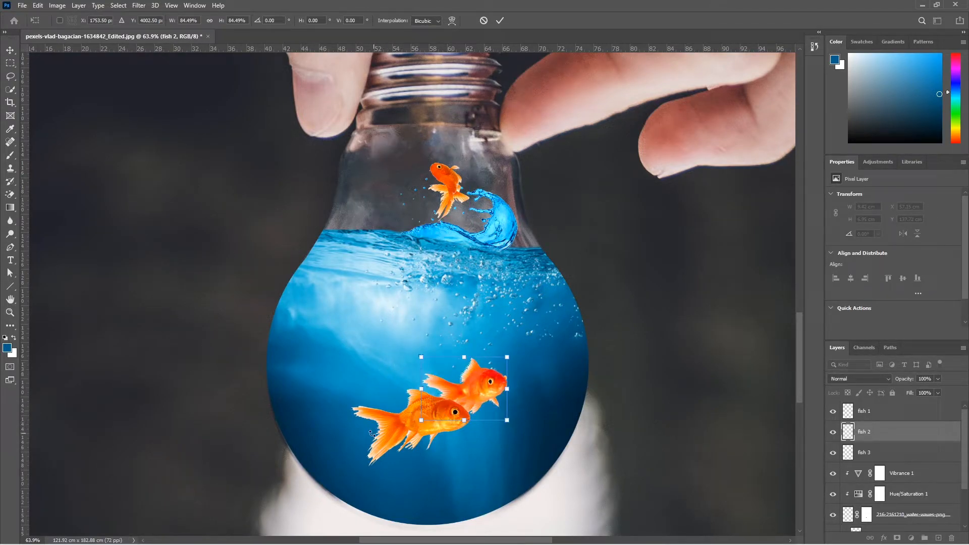
pyautogui.press('Return')
# - Move the fish 1 goldfish to the upper-left part of the water, flip it horizontally and scale it to about 59%
pyautogui.click(398, 433)
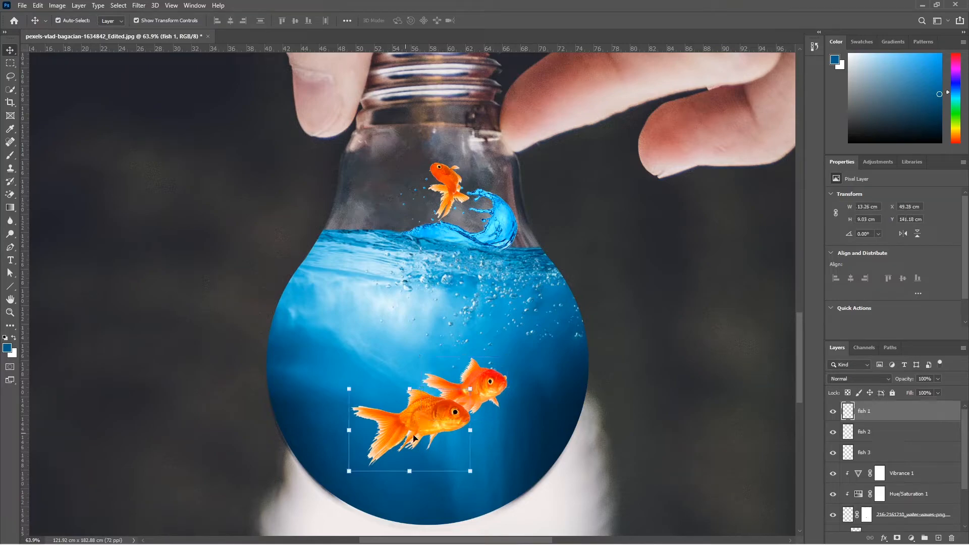
pyautogui.moveTo(399, 433); pyautogui.dragTo(336, 329)
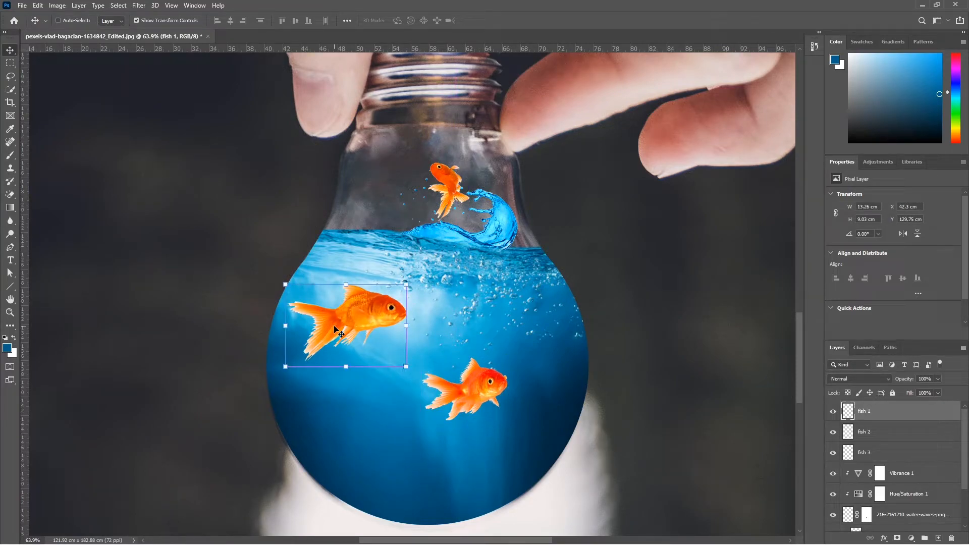
pyautogui.hotkey('ctrl', 't')
pyautogui.rightClick(355, 327)
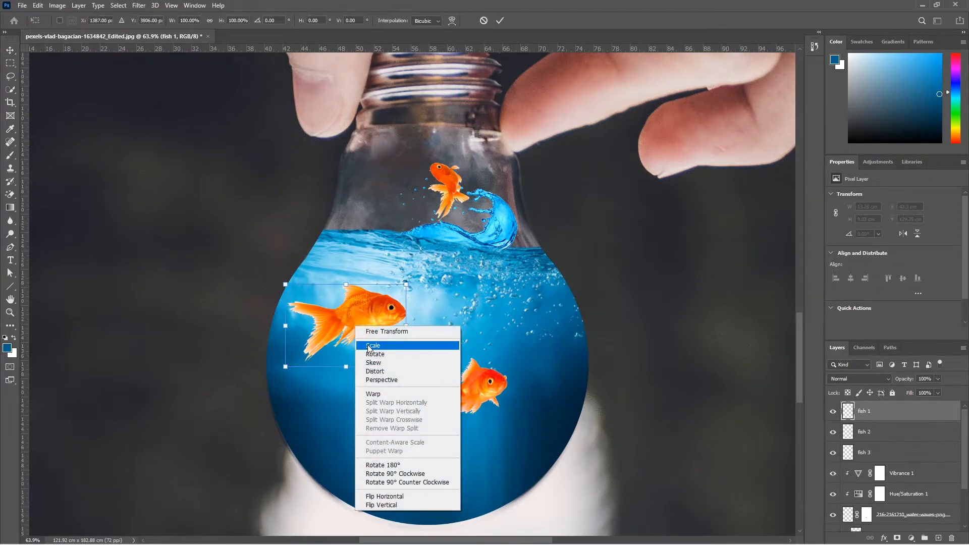
pyautogui.click(394, 498)
pyautogui.moveTo(406, 365); pyautogui.dragTo(344, 339)
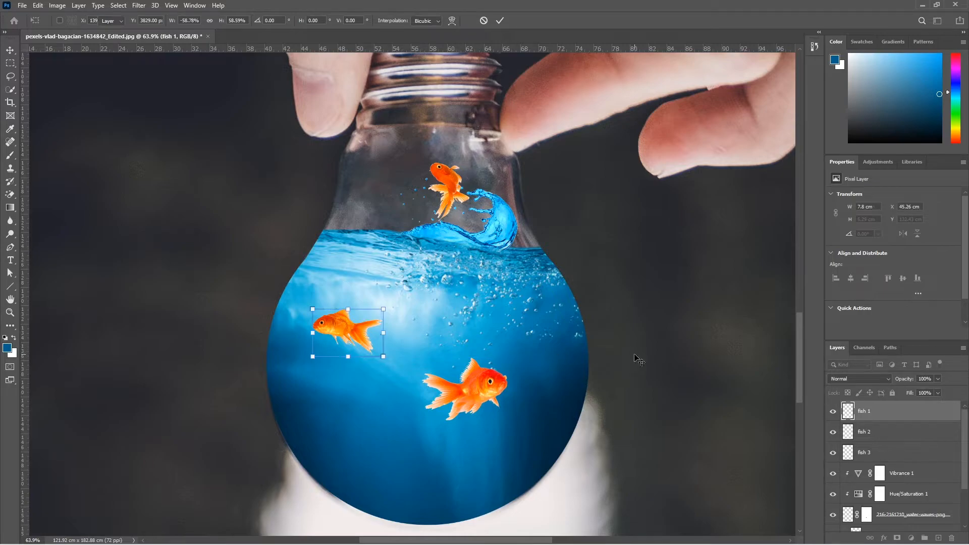
pyautogui.press('Return')
pyautogui.scroll(-5, 386, 338)
pyautogui.scroll(-2, 485, 308)
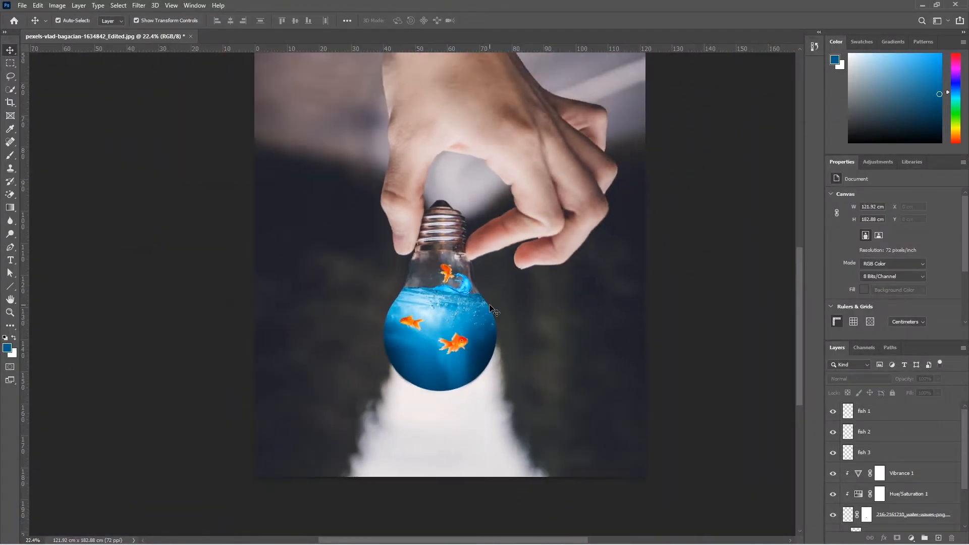
pyautogui.scroll(4, 480, 308)
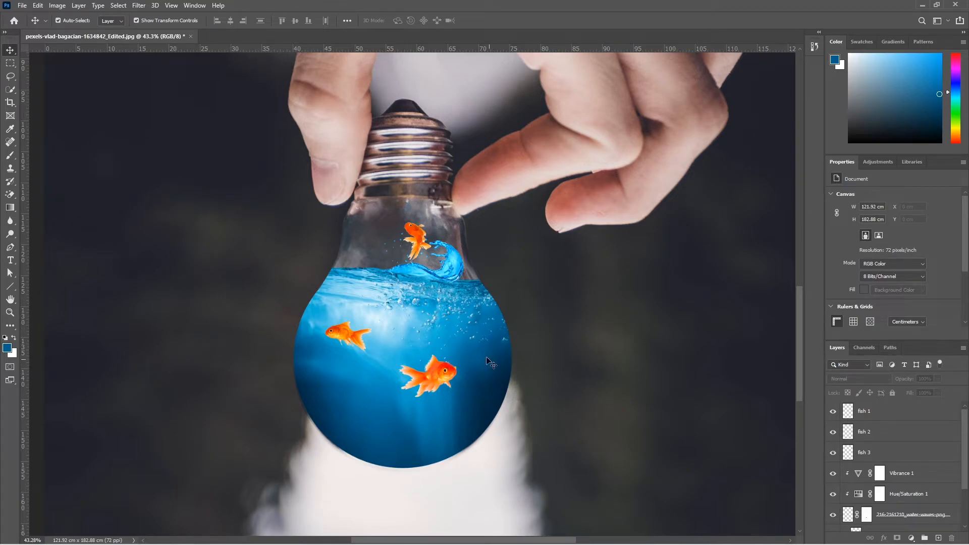
pyautogui.click(477, 342)
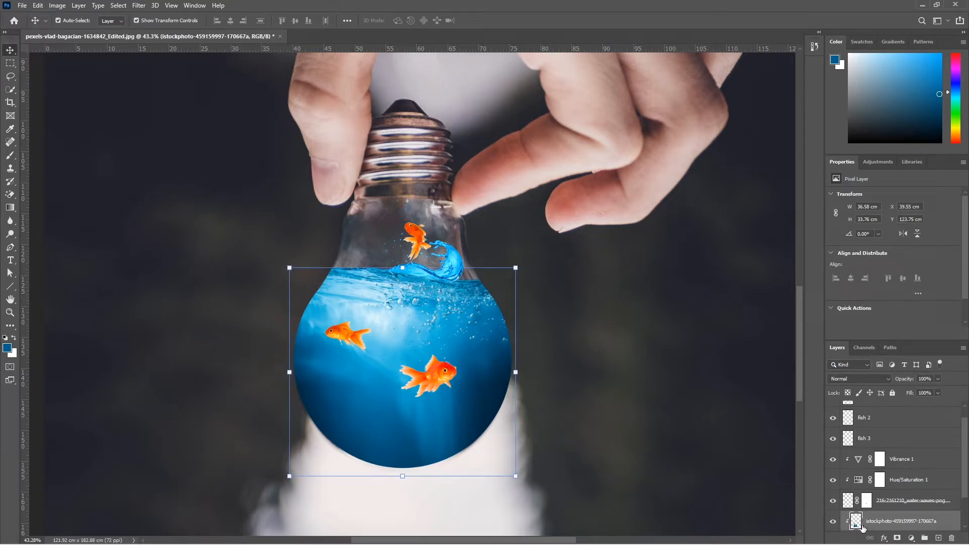
pyautogui.click(938, 379)
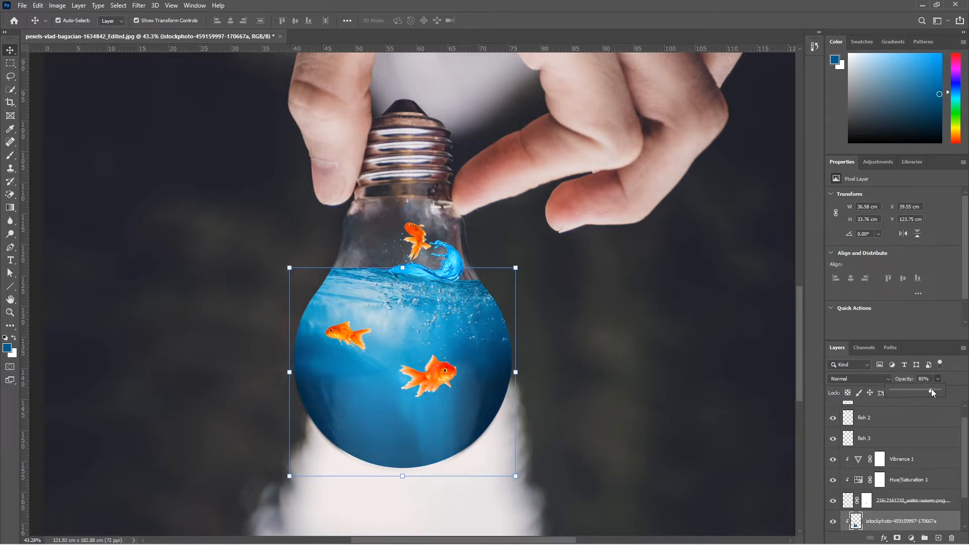
pyautogui.click(923, 378)
pyautogui.press('Return')
pyautogui.click(453, 253)
pyautogui.write('85')
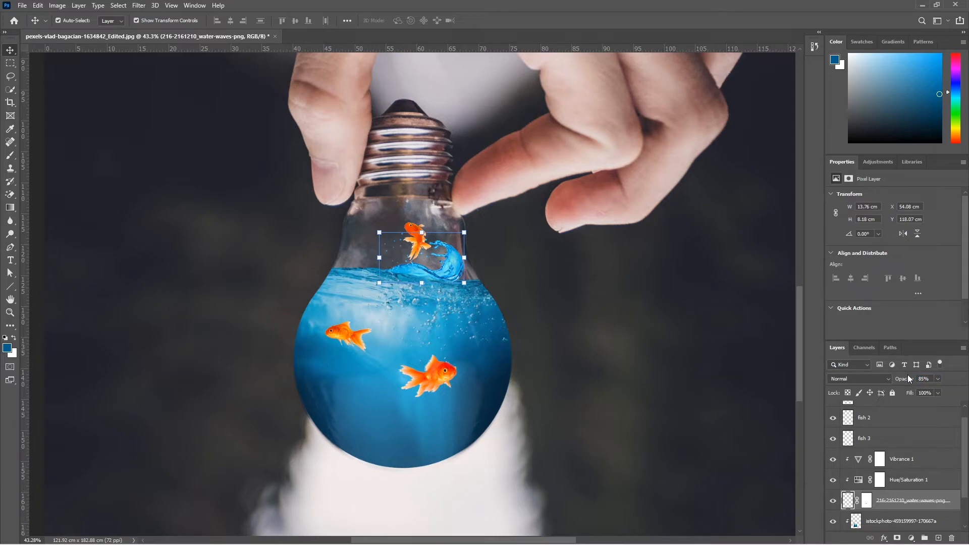
pyautogui.click(602, 407)
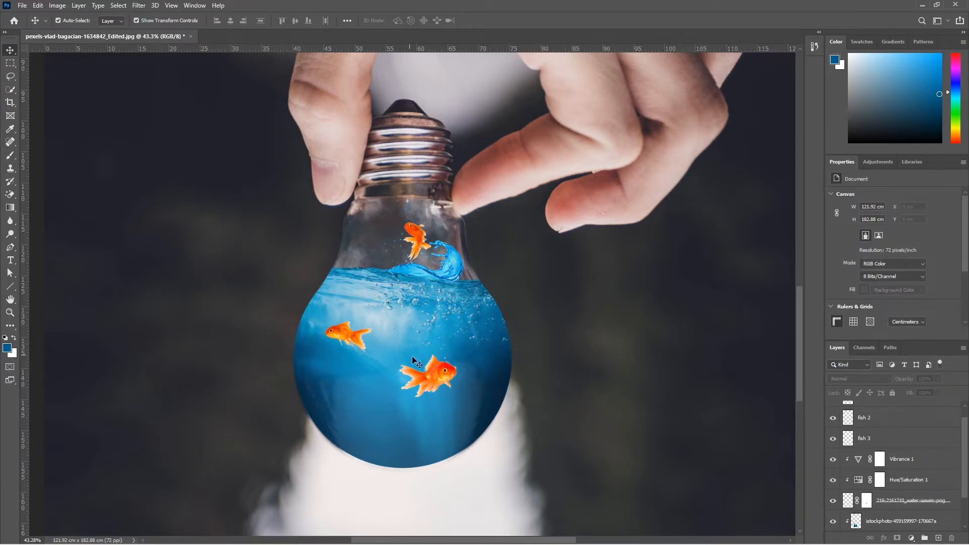
# - Set the opacity of the fish 2 and fish 1 layers to 85%
pyautogui.click(431, 376)
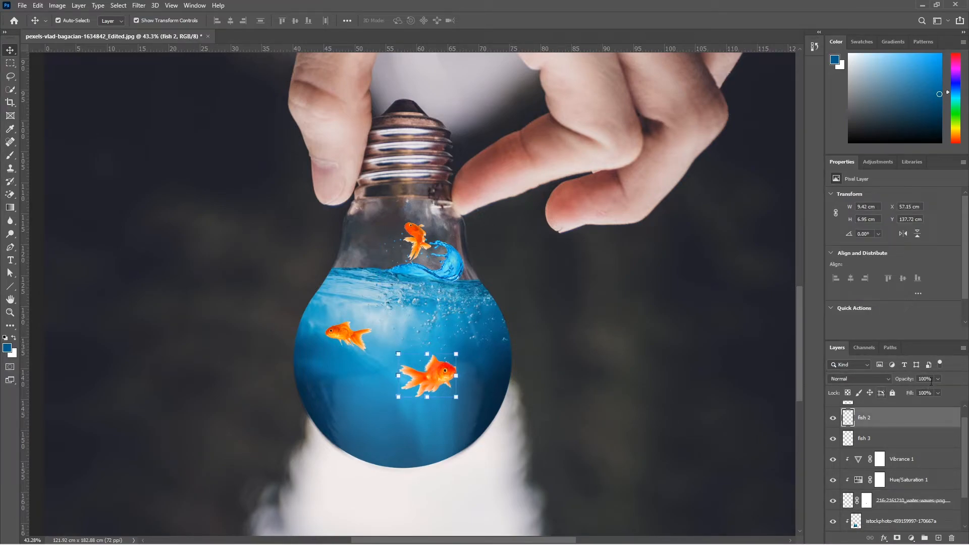
pyautogui.write('85')
pyautogui.click(347, 342)
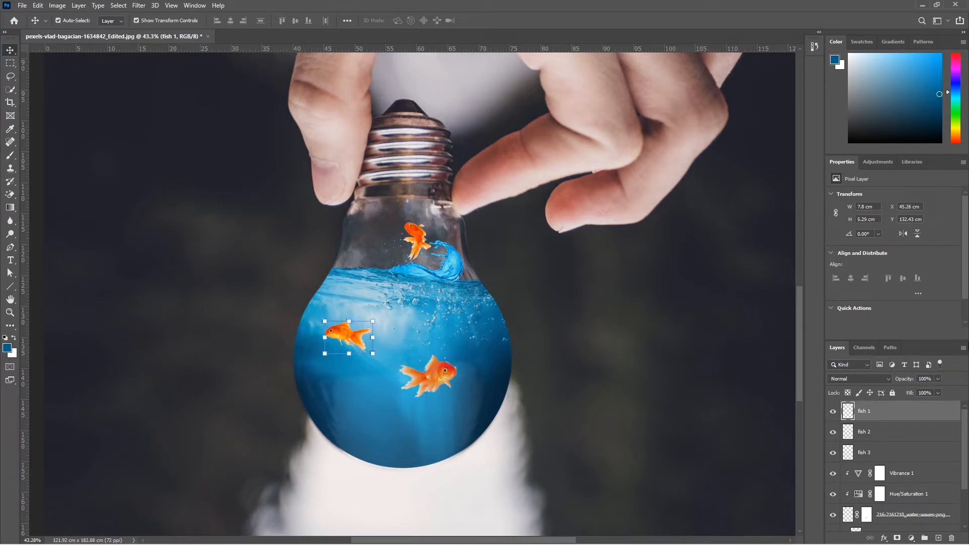
pyautogui.click(933, 378)
pyautogui.write('85')
# - Set the opacity of the fish 3 layer, the goldfish above the water, to 95%
pyautogui.click(420, 240)
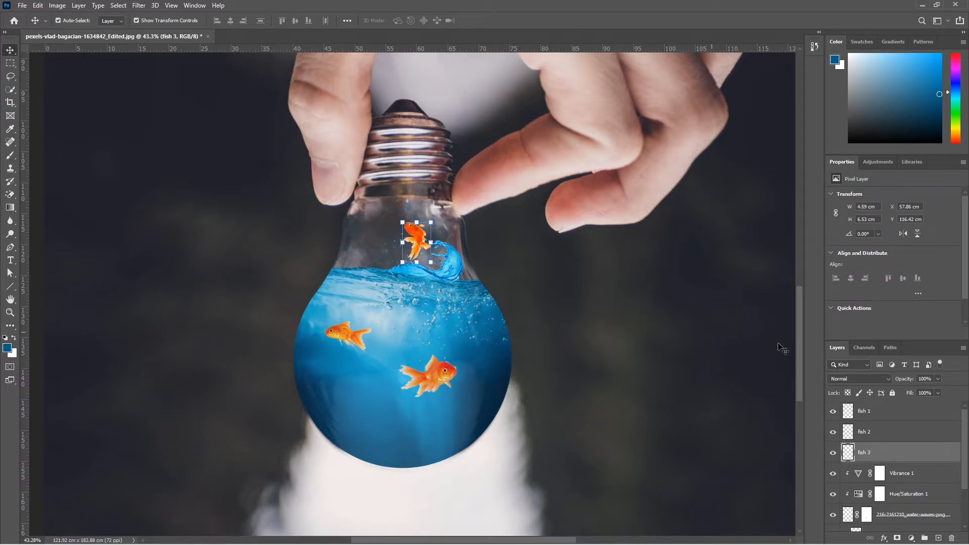
pyautogui.click(933, 378)
pyautogui.write('95')
pyautogui.press('Return')
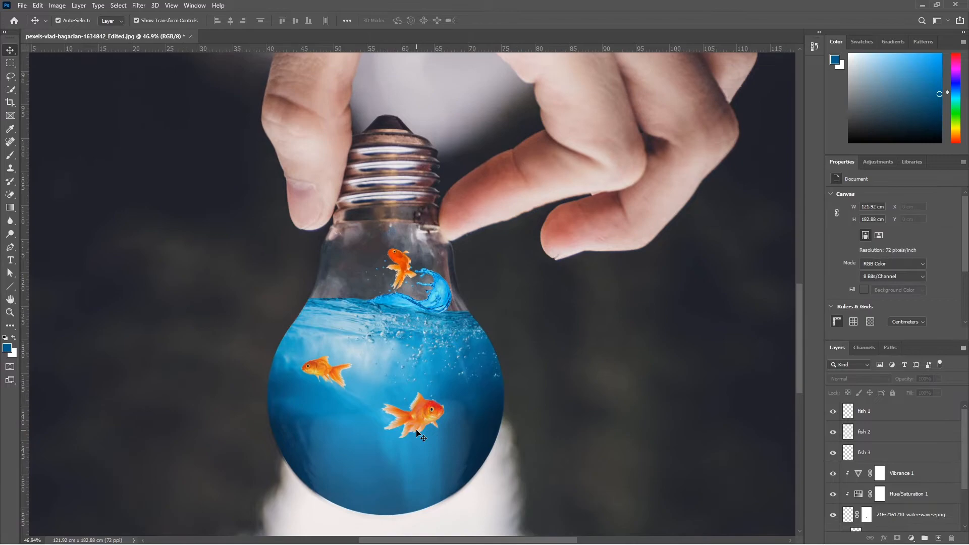
# - Add a Brightness/Contrast adjustment layer above fish 1 with brightness 34 and contrast 33
pyautogui.hotkey('ctrl', '0')
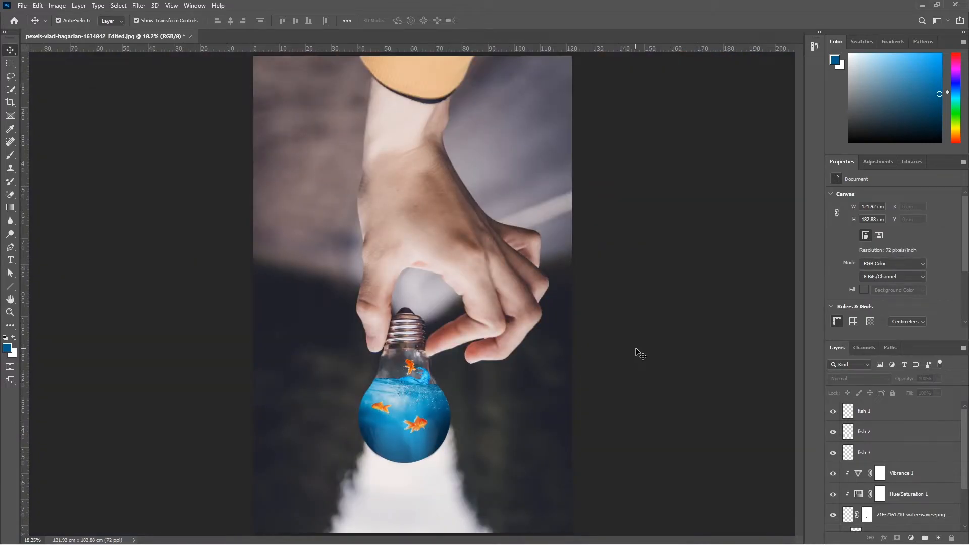
pyautogui.click(862, 412)
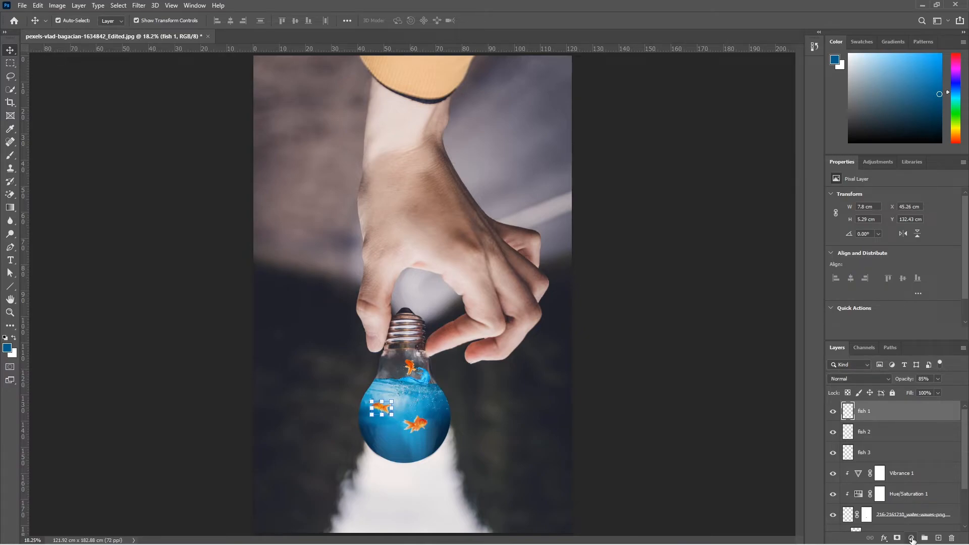
pyautogui.click(912, 537)
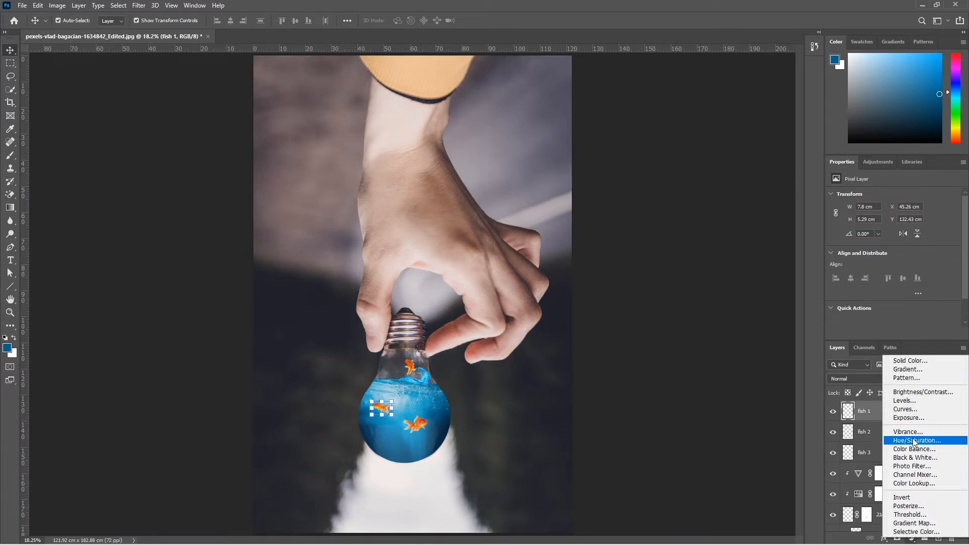
pyautogui.click(912, 393)
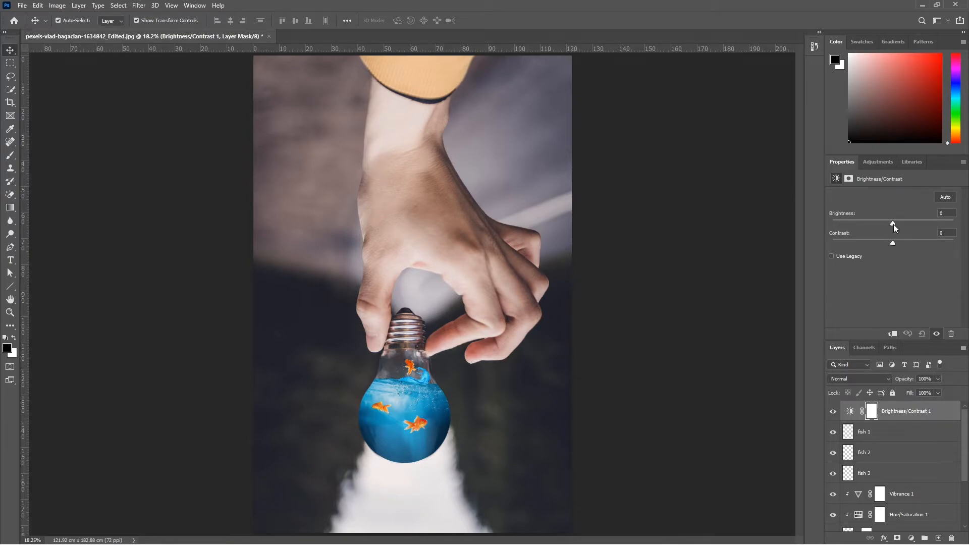
pyautogui.moveTo(893, 224); pyautogui.dragTo(910, 224)
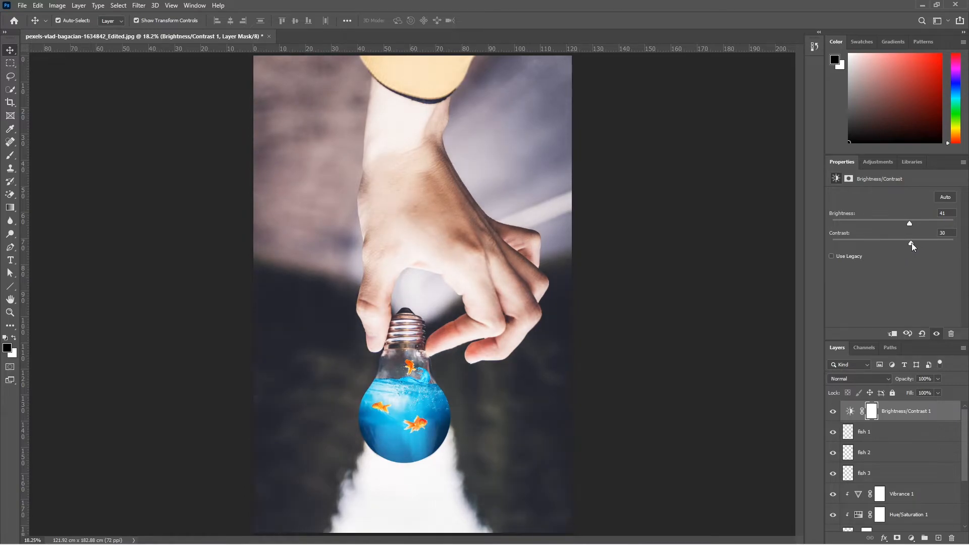
pyautogui.moveTo(910, 224); pyautogui.dragTo(907, 224)
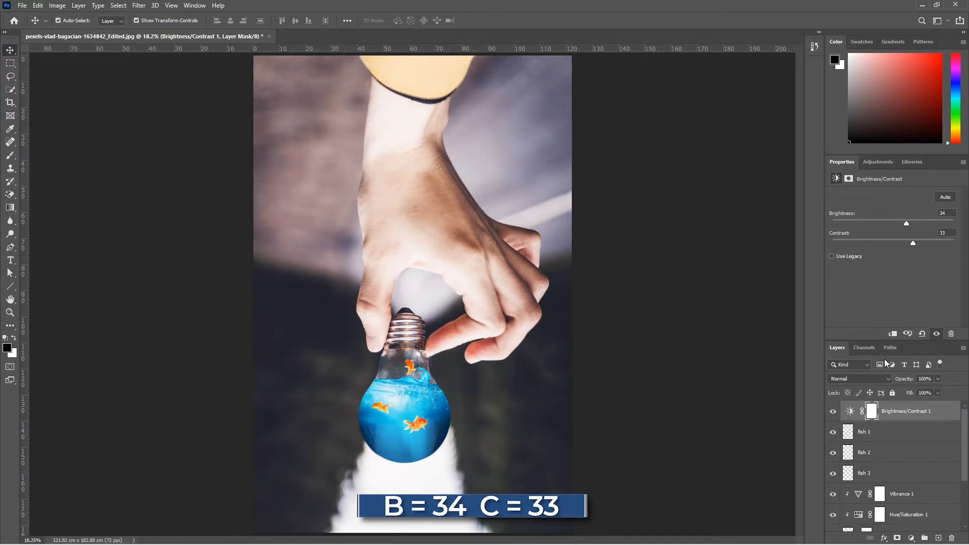
# - Add a Hue/Saturation adjustment layer on top, sample the bulb's blue water as its color range and raise the saturation to about +23
pyautogui.click(911, 538)
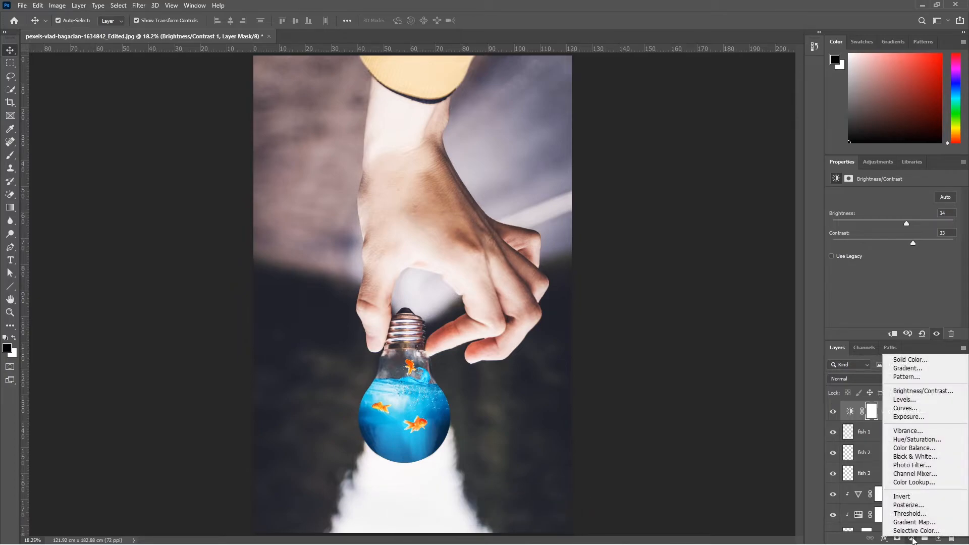
pyautogui.click(911, 439)
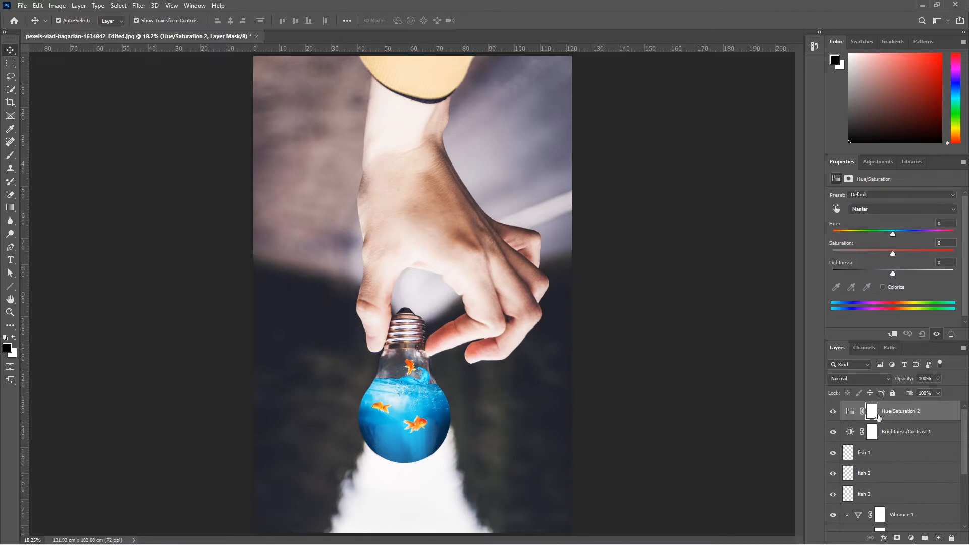
pyautogui.scroll(-3, 871, 465)
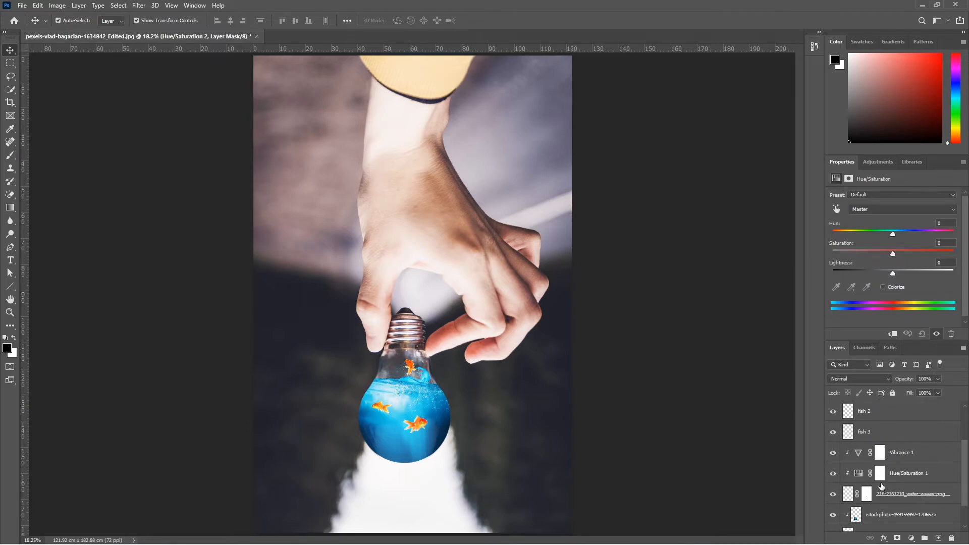
pyautogui.scroll(3, 883, 465)
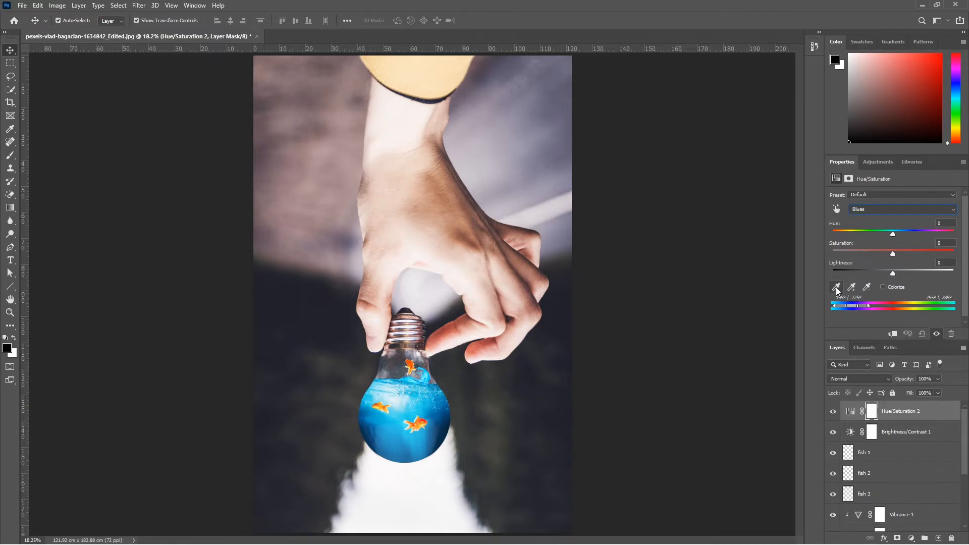
pyautogui.click(837, 287)
pyautogui.click(389, 428)
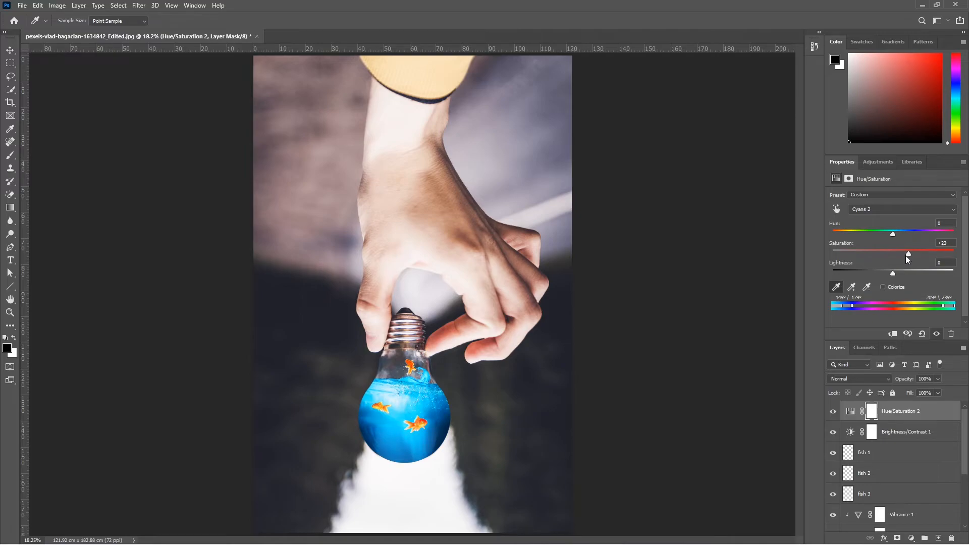
pyautogui.moveTo(894, 235)
pyautogui.mouseDown()
pyautogui.moveTo(873, 232)
pyautogui.moveTo(891, 238)
pyautogui.mouseUp()
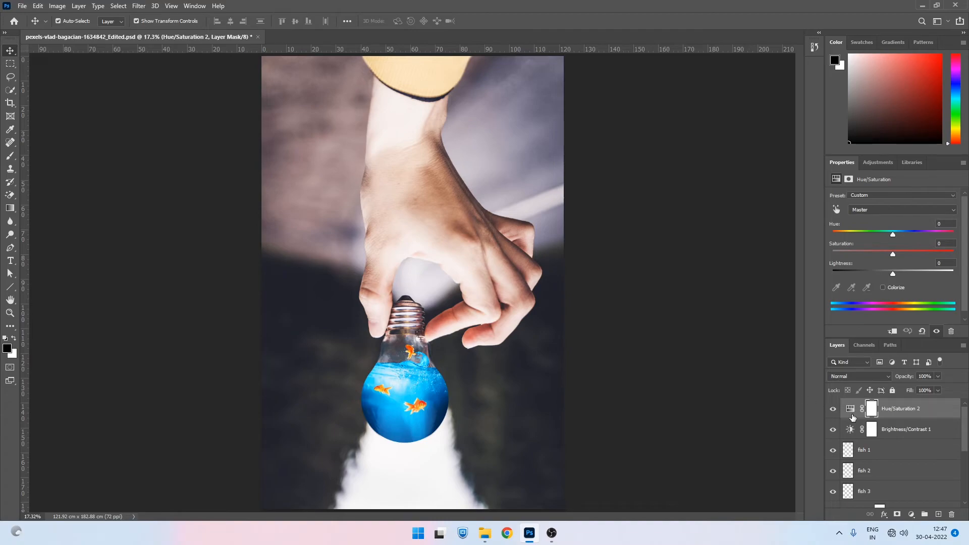
# - Select the selection for water layer, view it in isolation and restore the visibility of all other layers
pyautogui.click(403, 430)
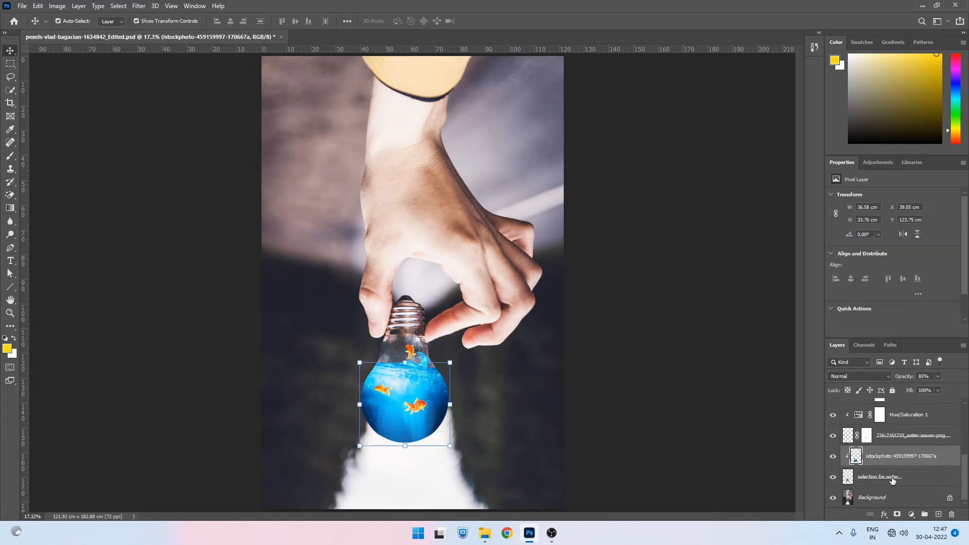
pyautogui.click(865, 482)
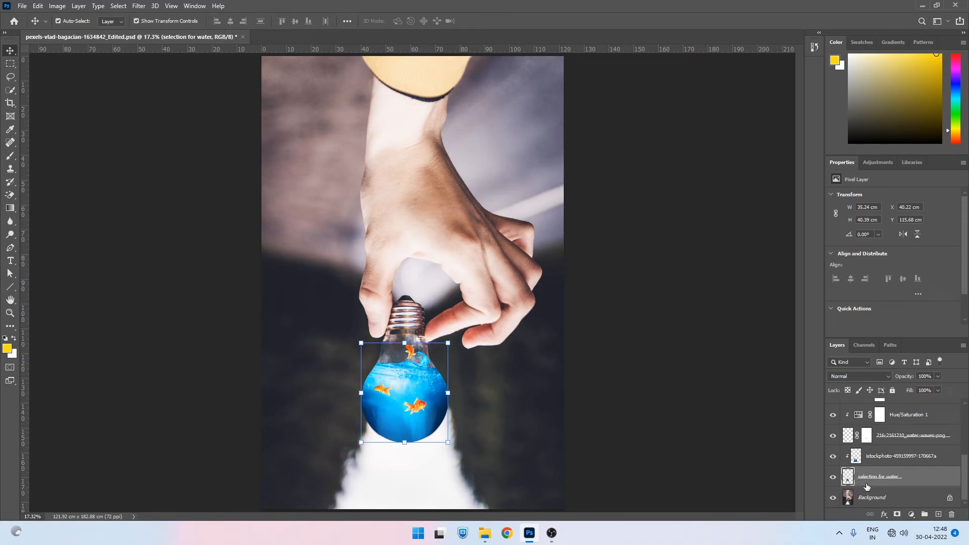
pyautogui.keyDown('alt'); pyautogui.click(833, 477); pyautogui.keyUp('alt')
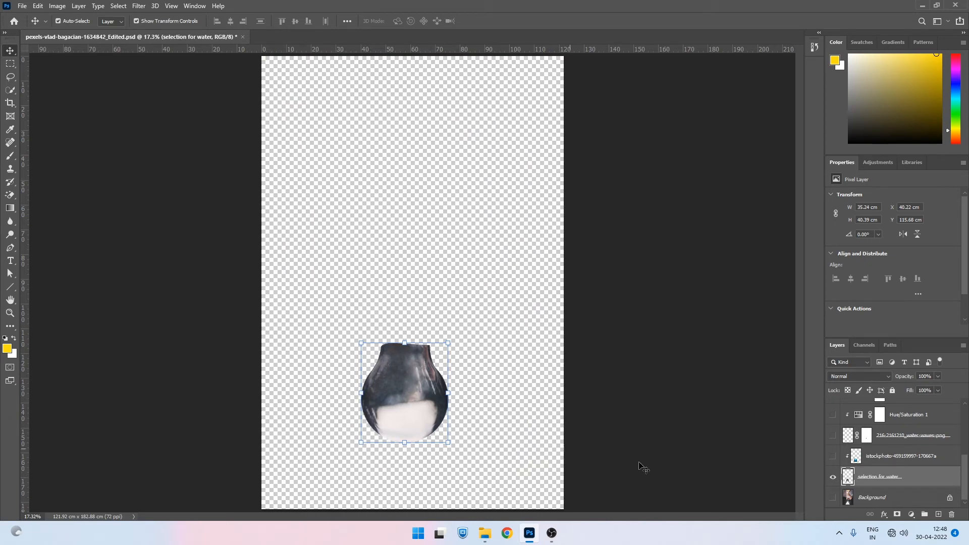
pyautogui.keyDown('alt'); pyautogui.click(833, 477); pyautogui.keyUp('alt')
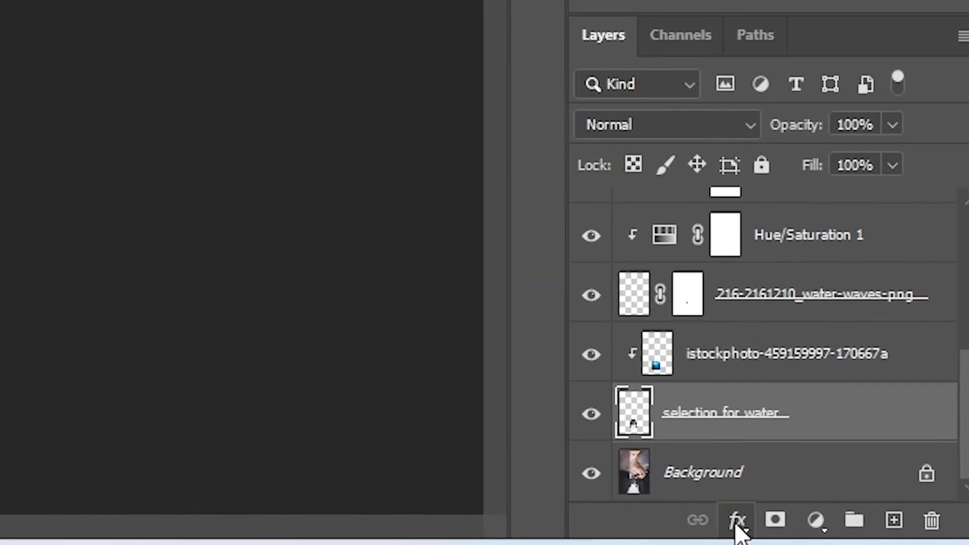
# - Give the selection for water layer a black Multiply inner shadow: opacity 19%, angle -145°, distance 57 px, choke 9%, size 122 px
pyautogui.click(883, 515)
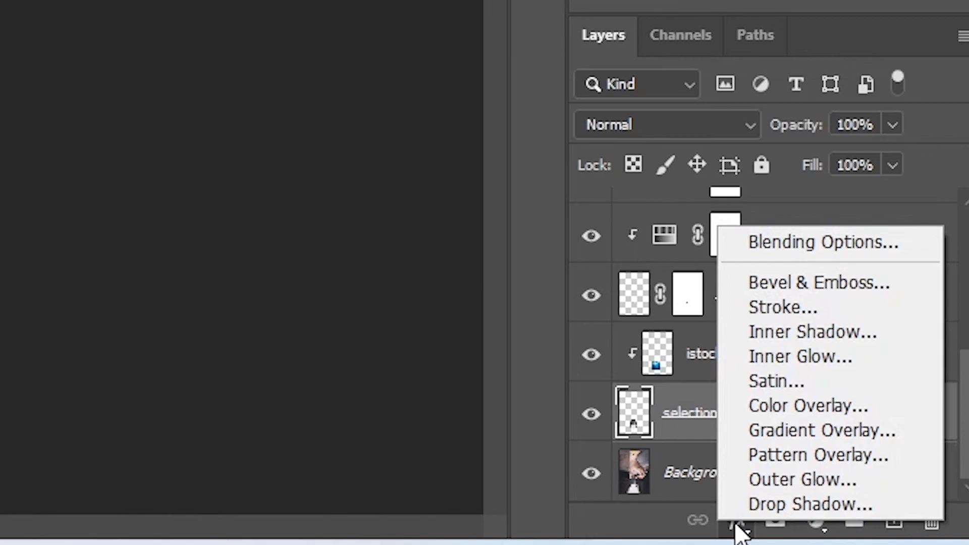
pyautogui.click(523, 214)
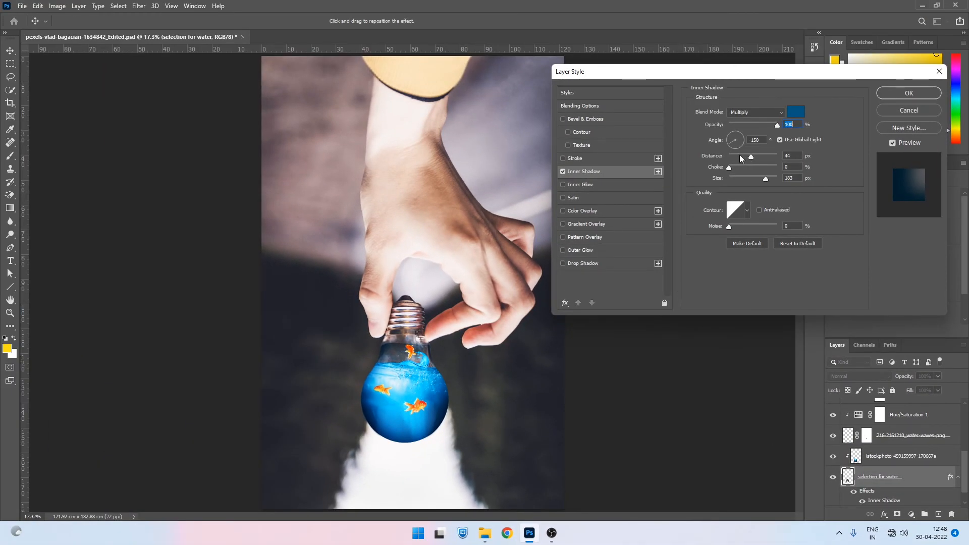
pyautogui.moveTo(734, 147); pyautogui.dragTo(739, 136)
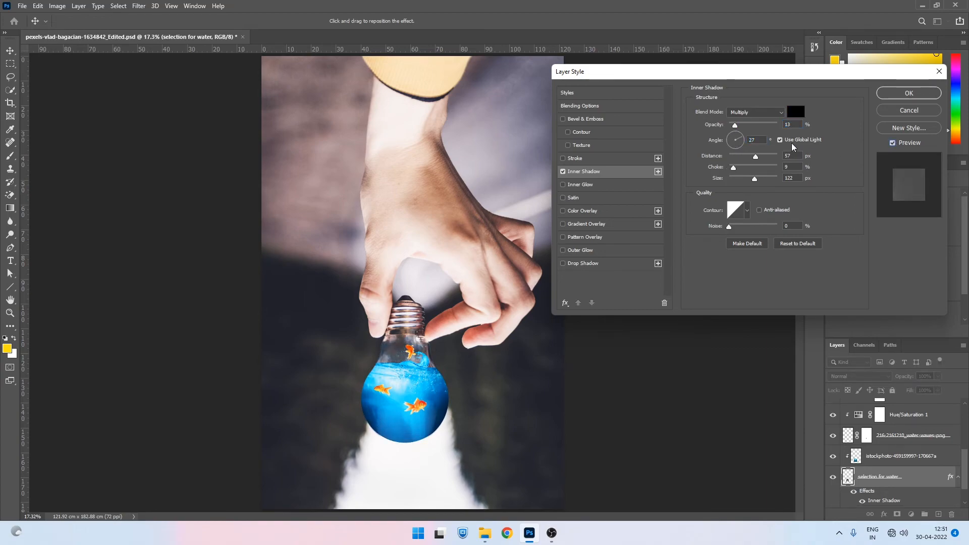
pyautogui.moveTo(741, 138)
pyautogui.mouseDown()
pyautogui.moveTo(731, 144)
pyautogui.moveTo(738, 125)
pyautogui.mouseUp()
pyautogui.click(893, 143)
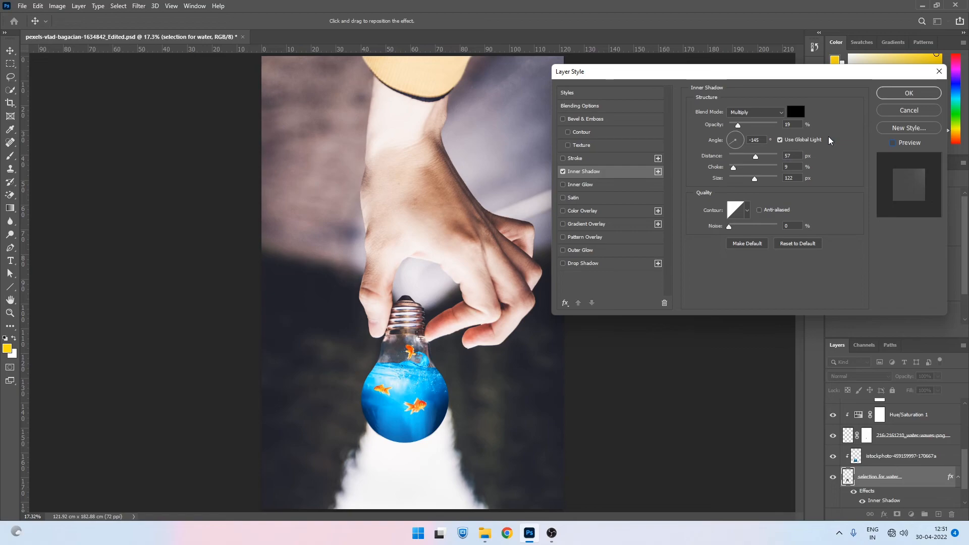
pyautogui.click(795, 112)
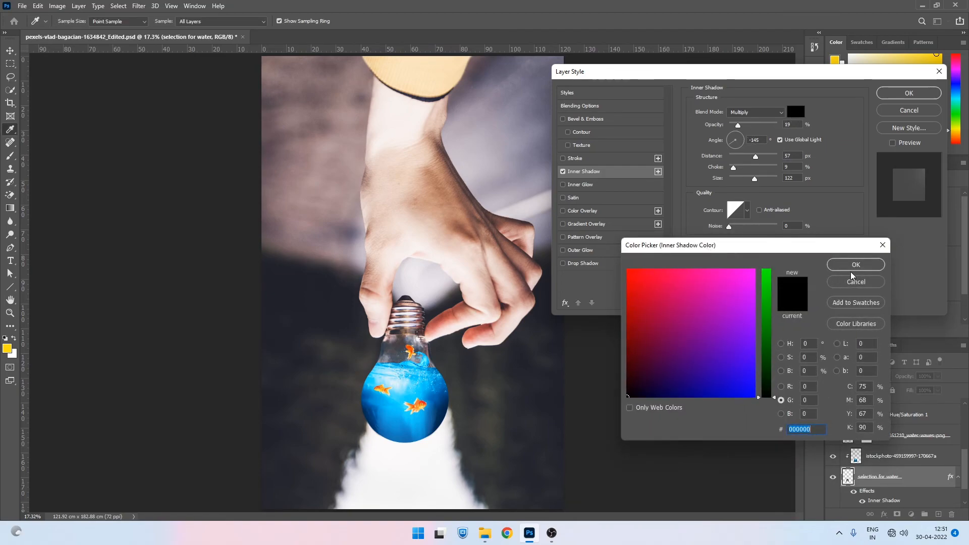
pyautogui.click(853, 266)
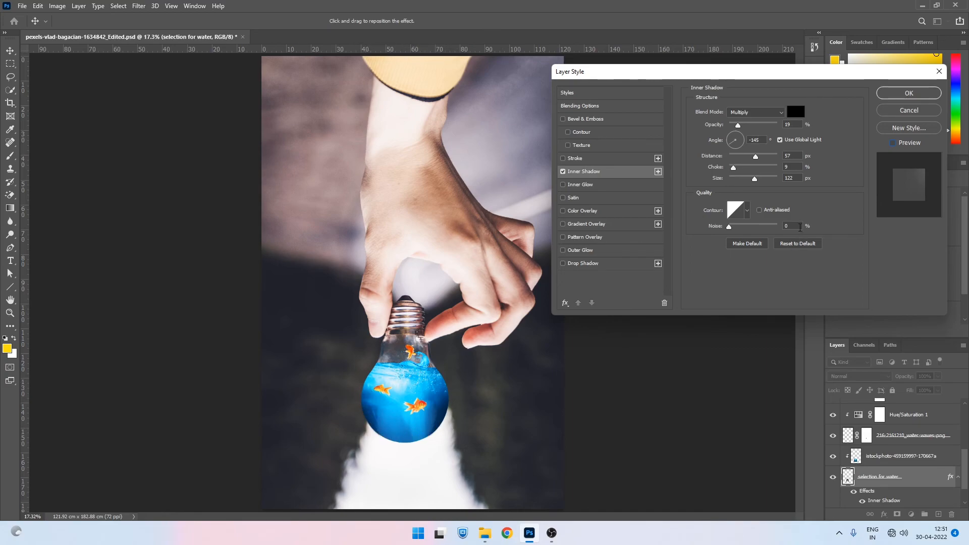
# - Compare the bulb with and without the inner shadow preview, and apply the layer style
pyautogui.click(892, 143)
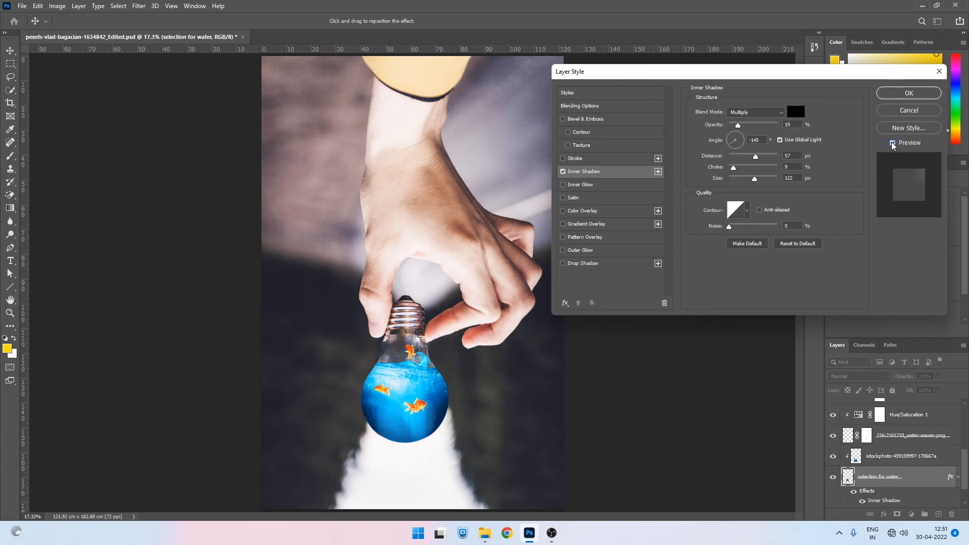
pyautogui.click(892, 143)
pyautogui.click(893, 144)
pyautogui.click(892, 144)
pyautogui.click(893, 144)
pyautogui.click(904, 94)
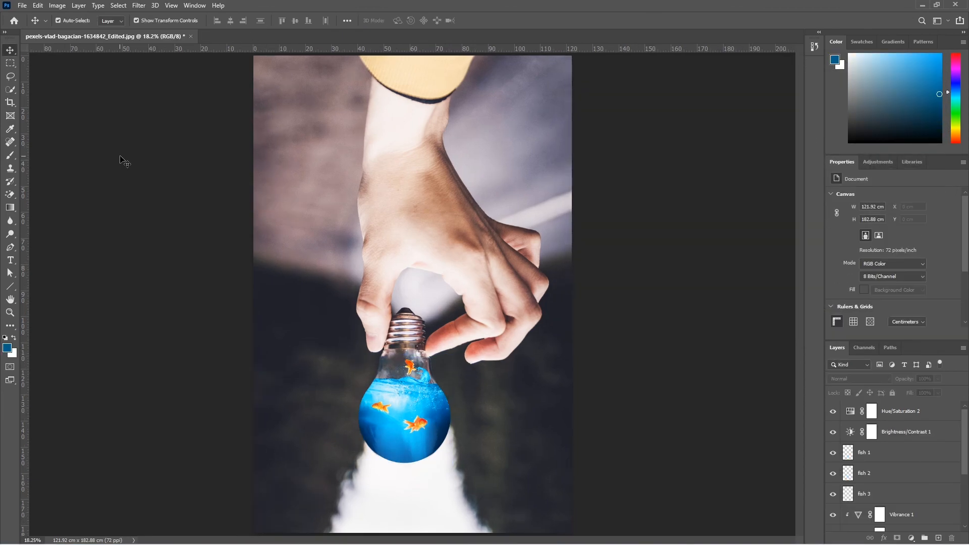